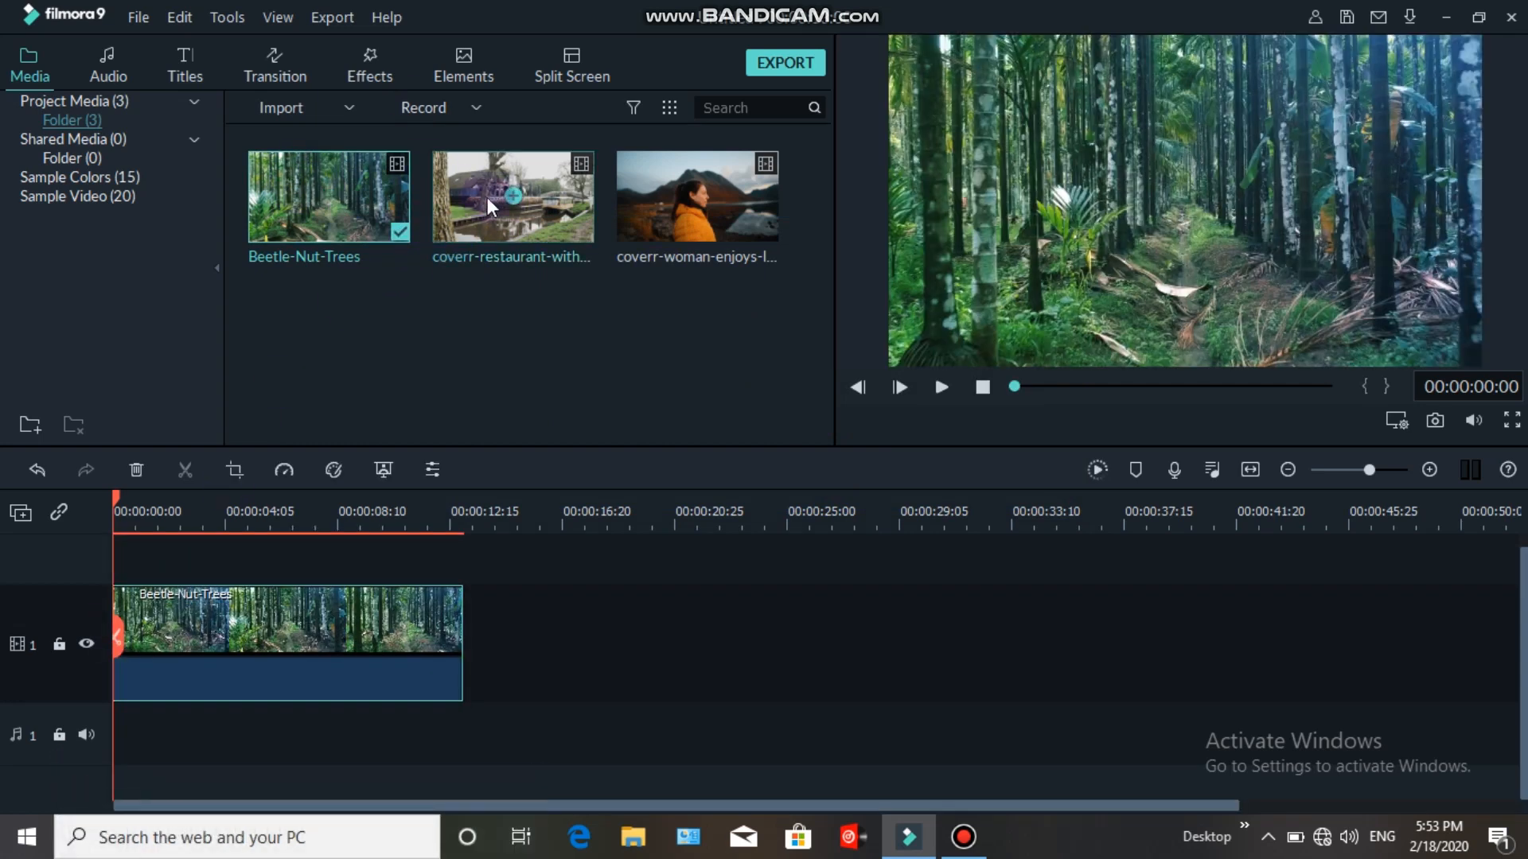
Add the restaurant clip and the woman-at-lake clip to video track 1 after Beetle-Nut-Trees
{"action": "left_click_drag", "start_coordinate": [456, 215], "coordinate": [486, 618]}
{"action": "left_click_drag", "start_coordinate": [688, 190], "coordinate": [1340, 691]}
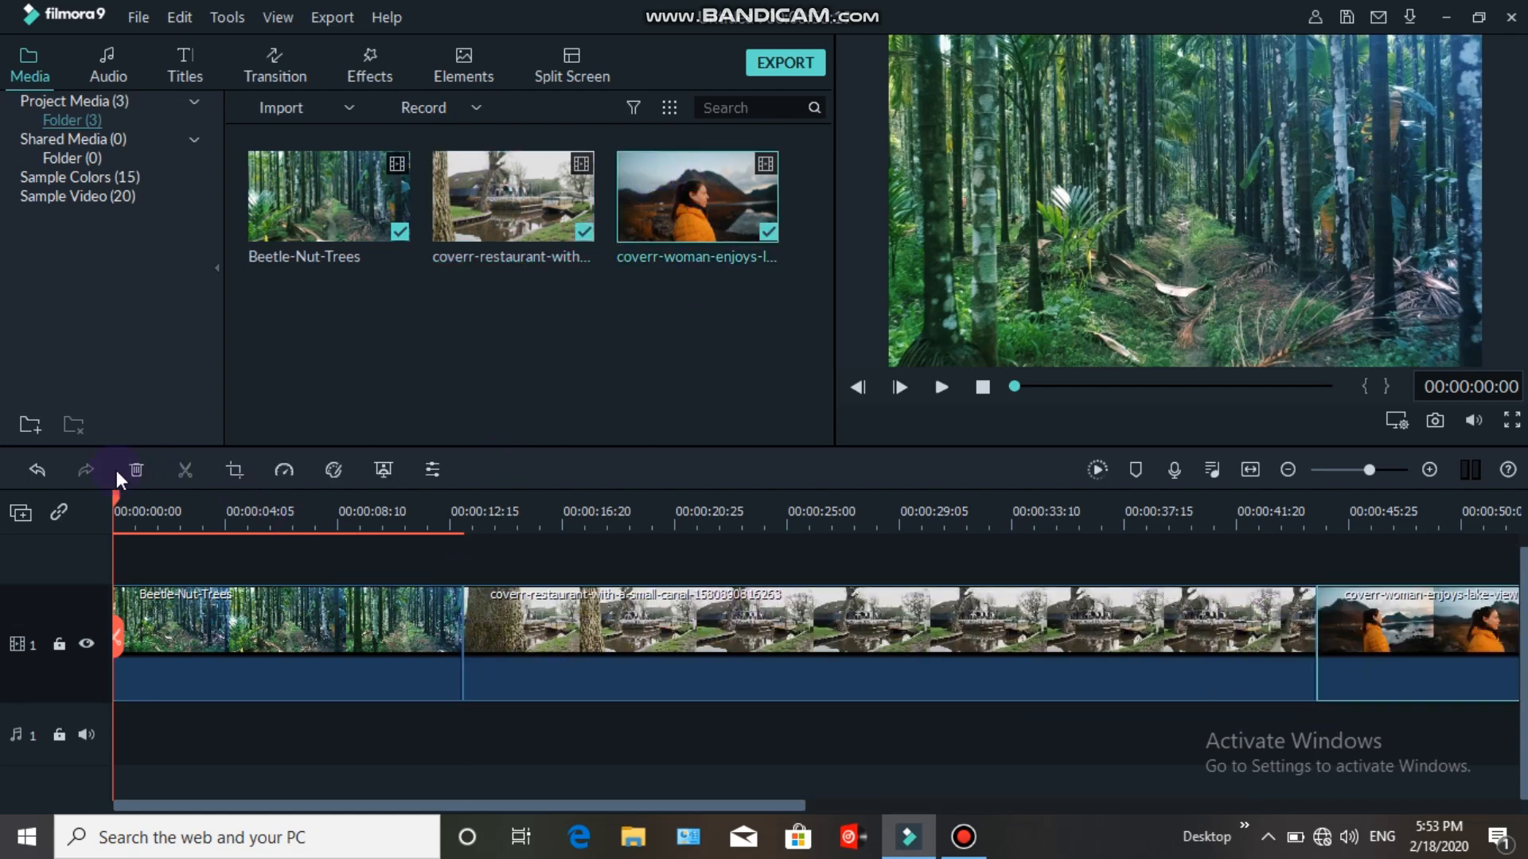
Split the restaurant clip at 00:00:23:13 and cut out its first part from the timeline
{"action": "left_click_drag", "start_coordinate": [114, 496], "coordinate": [749, 664]}
{"action": "left_click", "coordinate": [746, 651]}
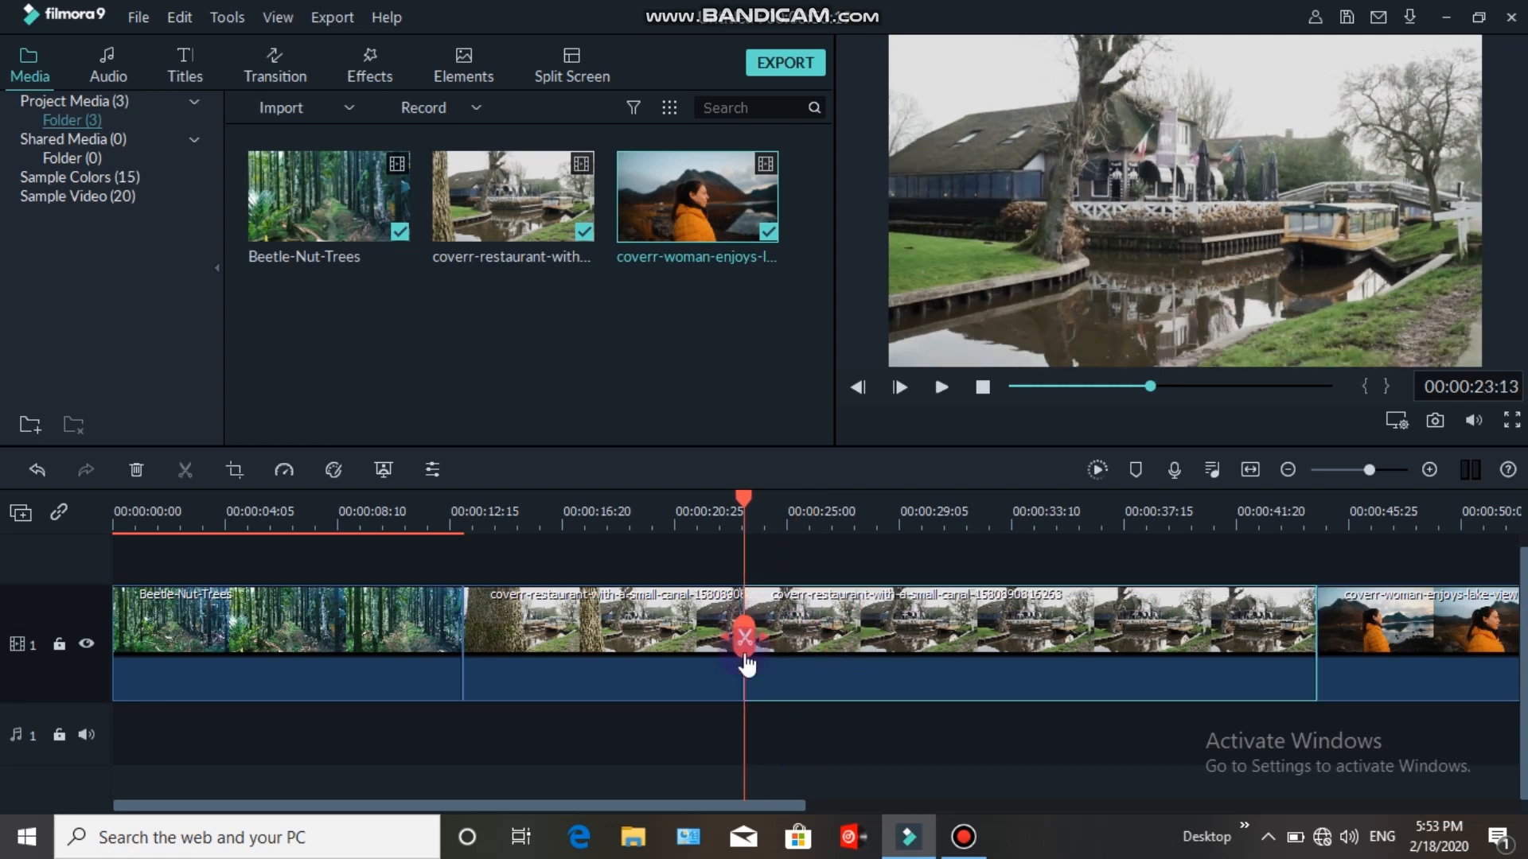
{"action": "right_click", "coordinate": [664, 615]}
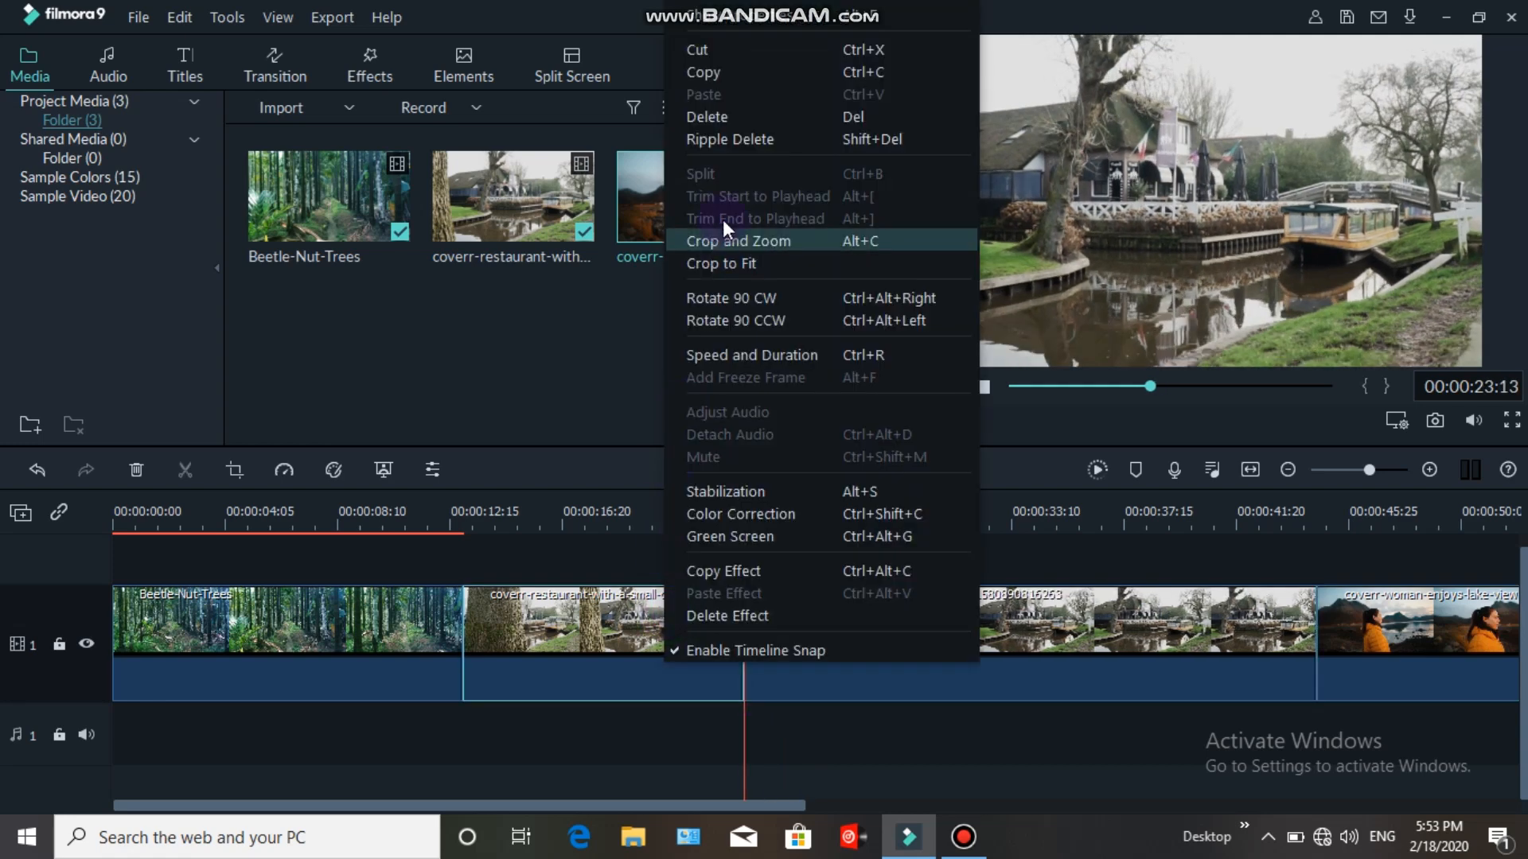
{"action": "left_click", "coordinate": [712, 49]}
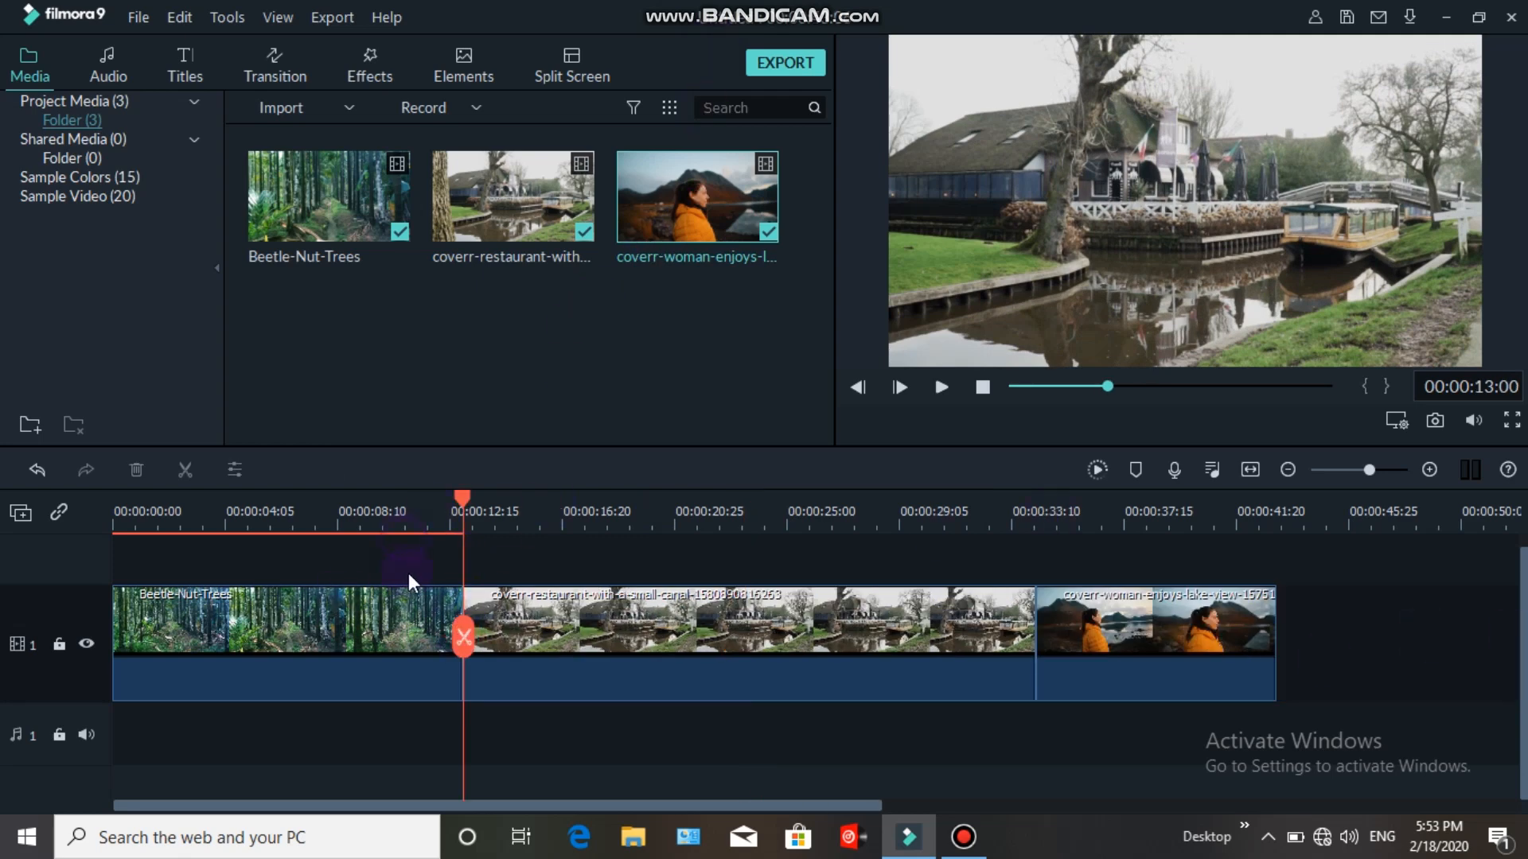
Apply Crop to Fit to the Beetle-Nut-Trees, restaurant and woman clips on the timeline
{"action": "left_click", "coordinate": [271, 621]}
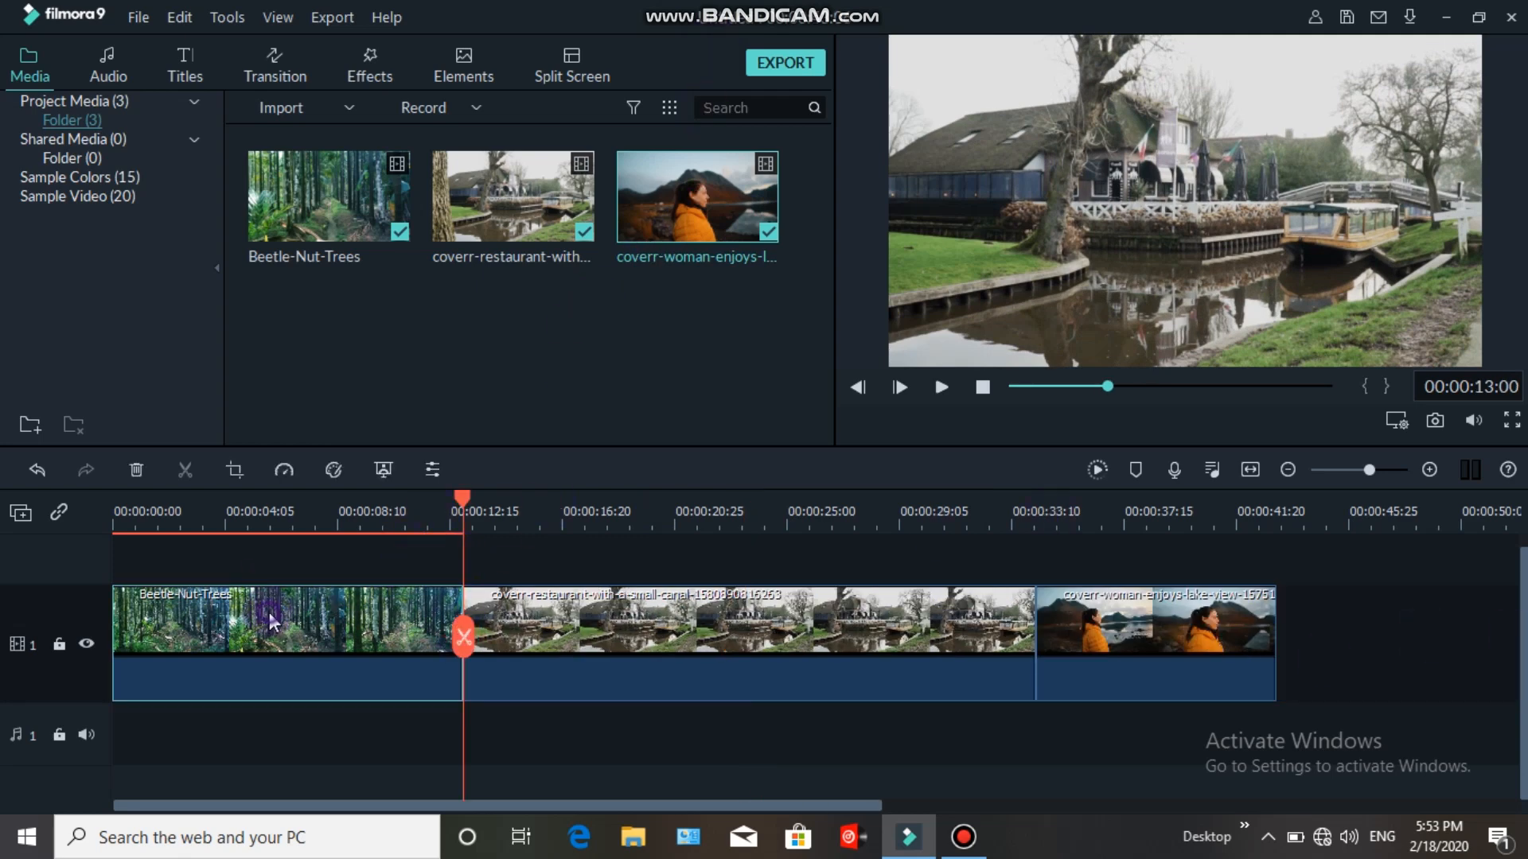
{"action": "double_click", "coordinate": [269, 612]}
{"action": "right_click", "coordinate": [269, 612]}
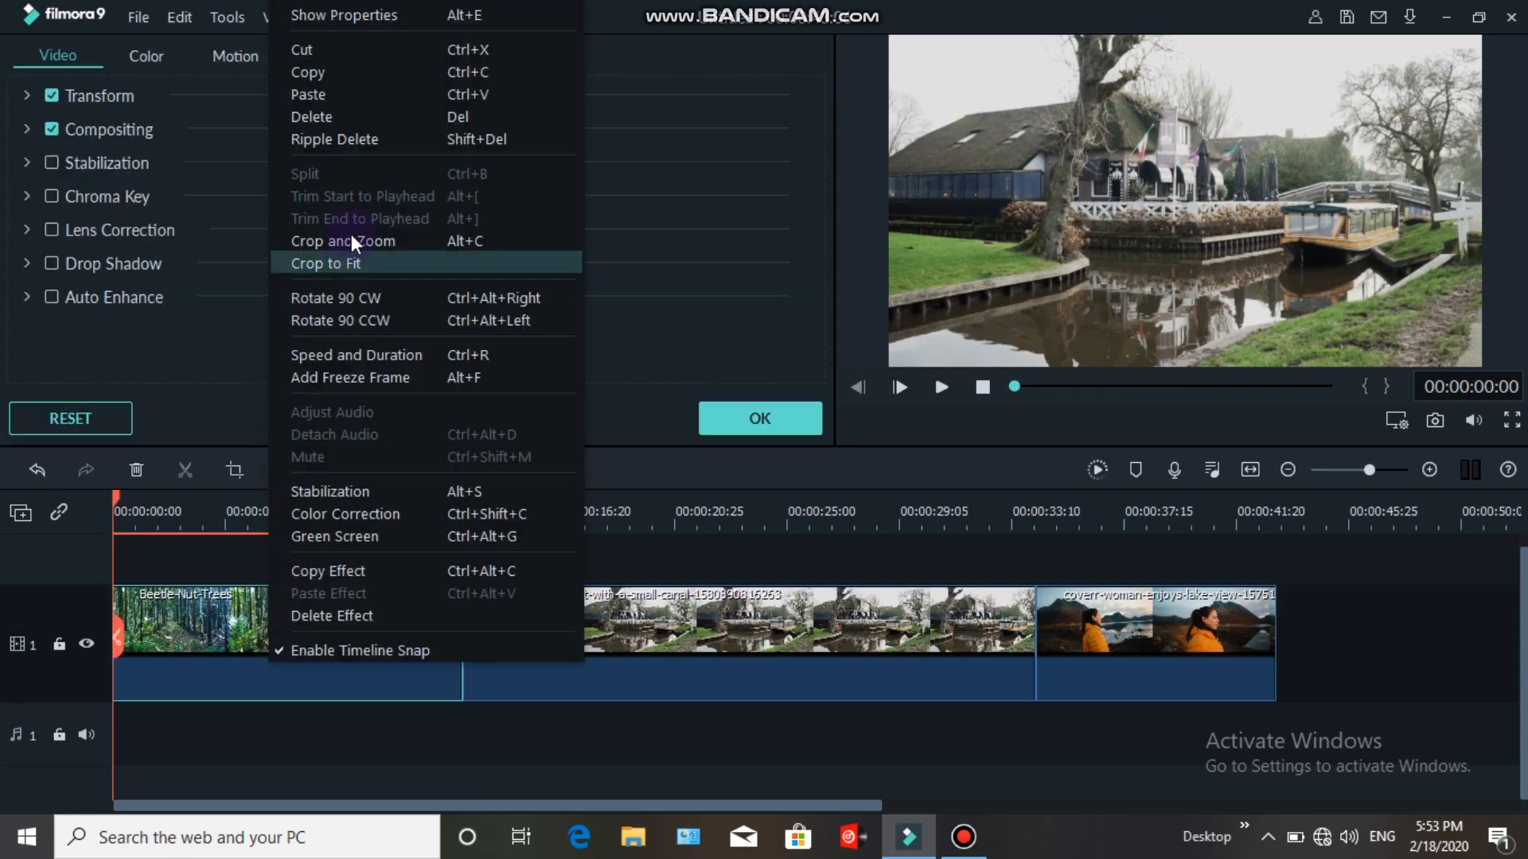
{"action": "left_click", "coordinate": [359, 264]}
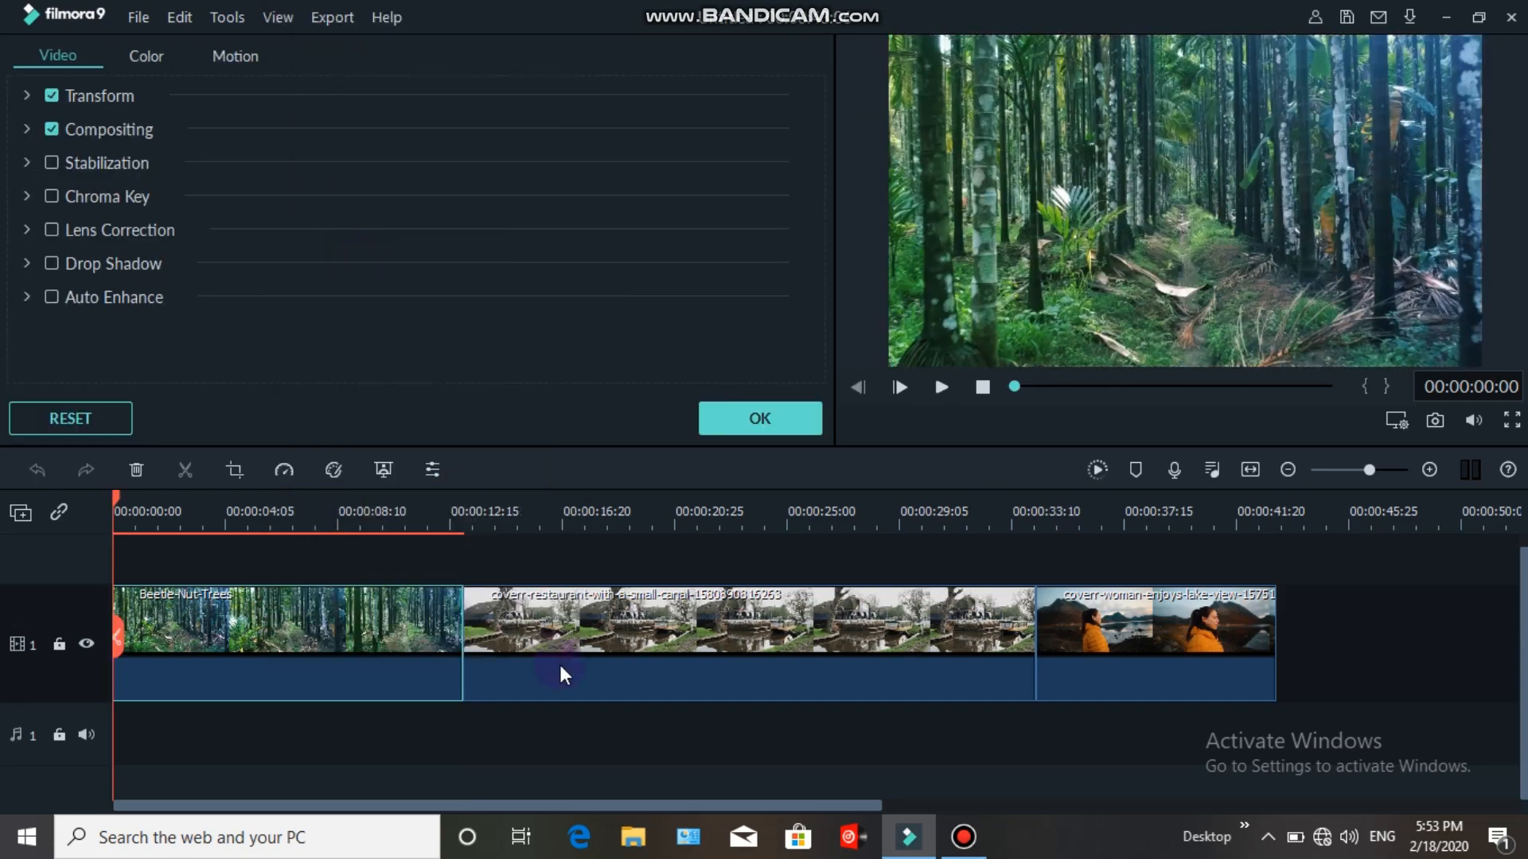
{"action": "right_click", "coordinate": [600, 619]}
{"action": "double_click", "coordinate": [559, 627]}
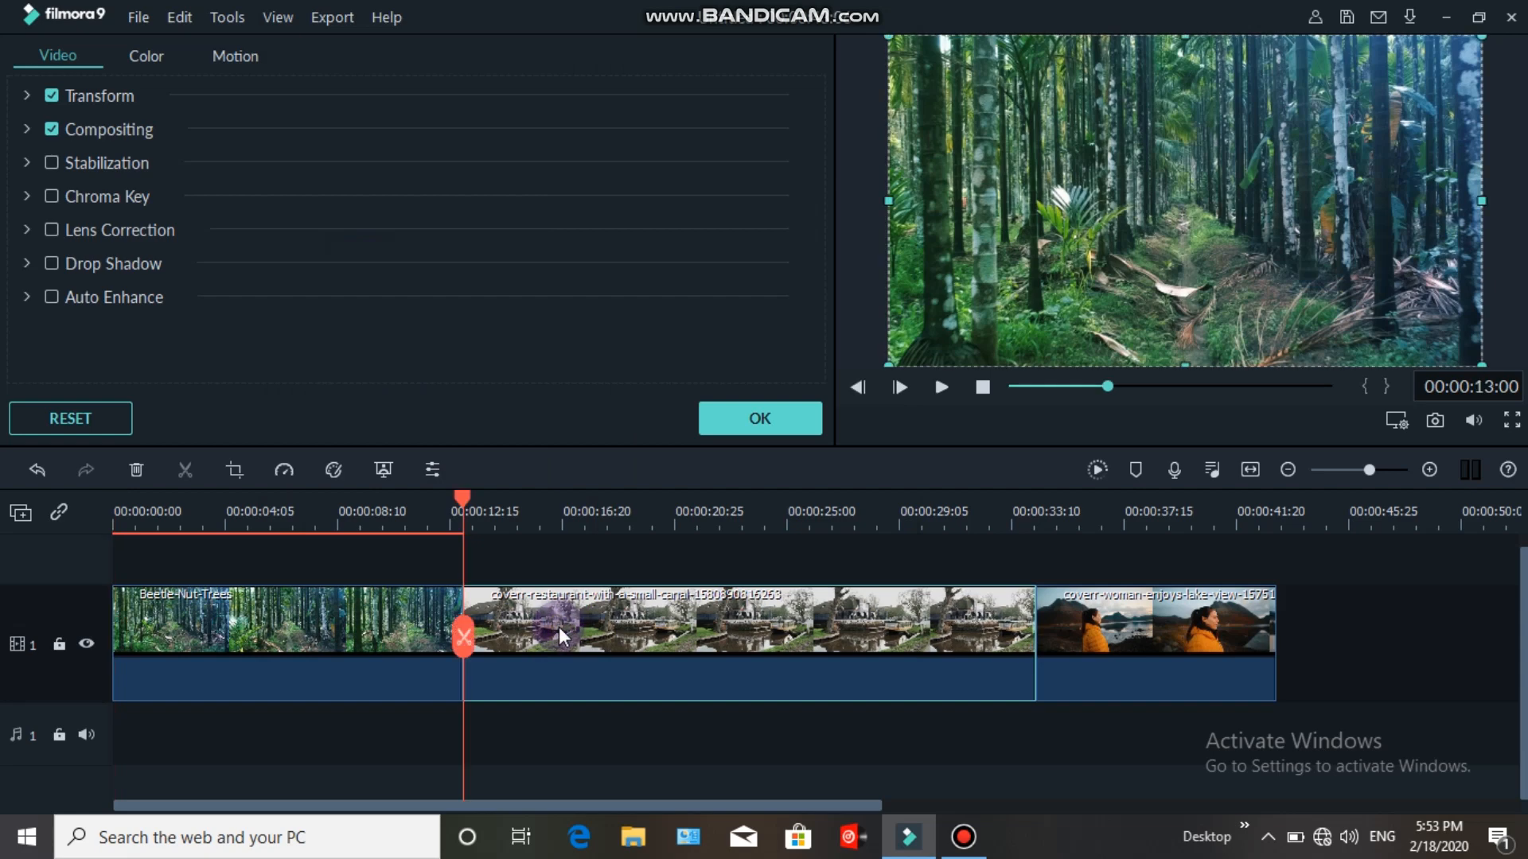
{"action": "right_click", "coordinate": [560, 627]}
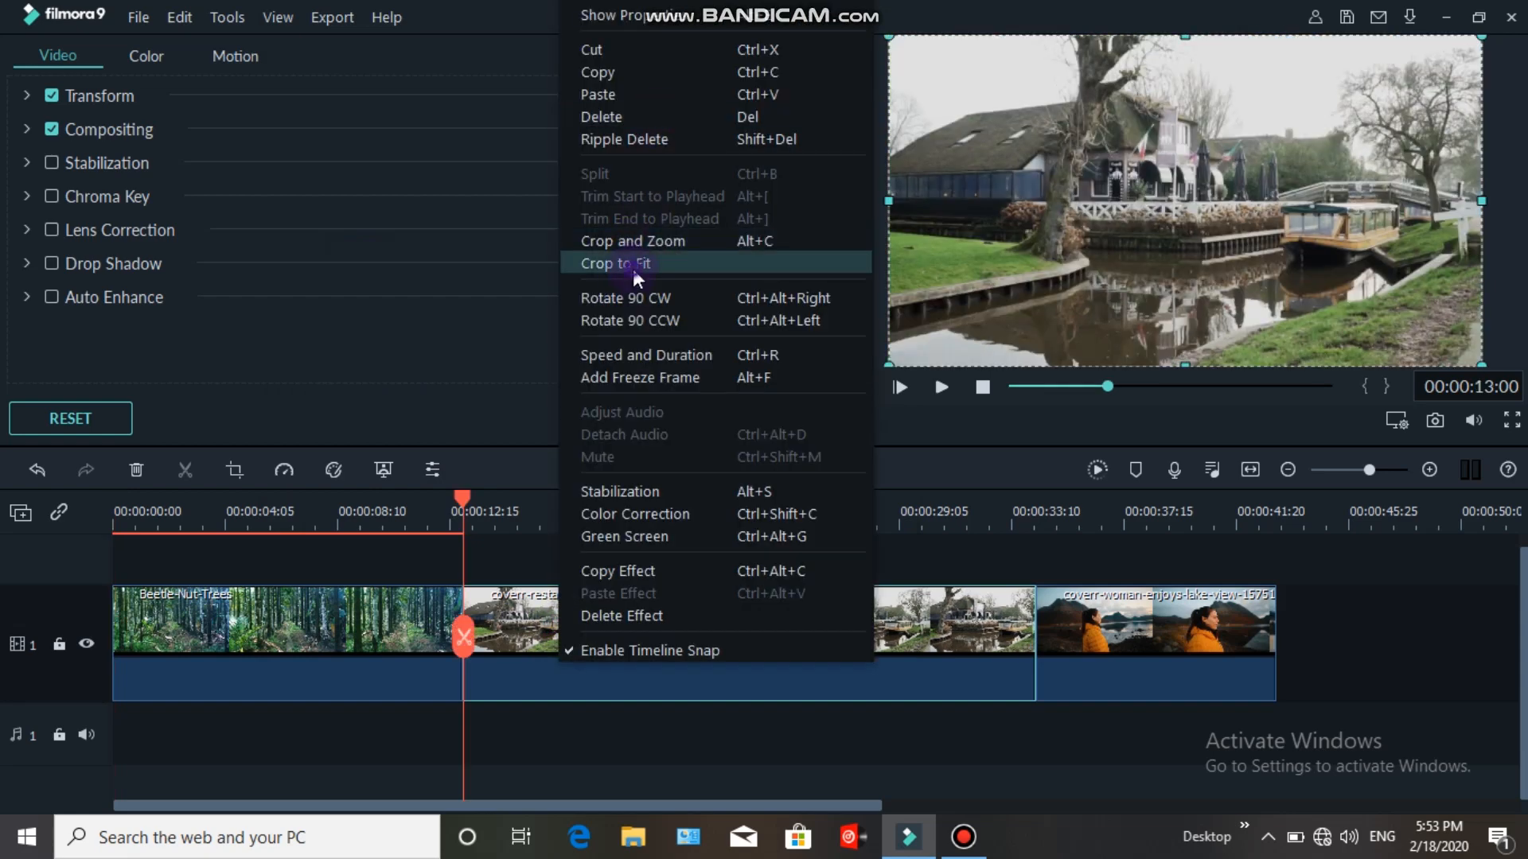
{"action": "left_click", "coordinate": [632, 269]}
{"action": "right_click", "coordinate": [1114, 648]}
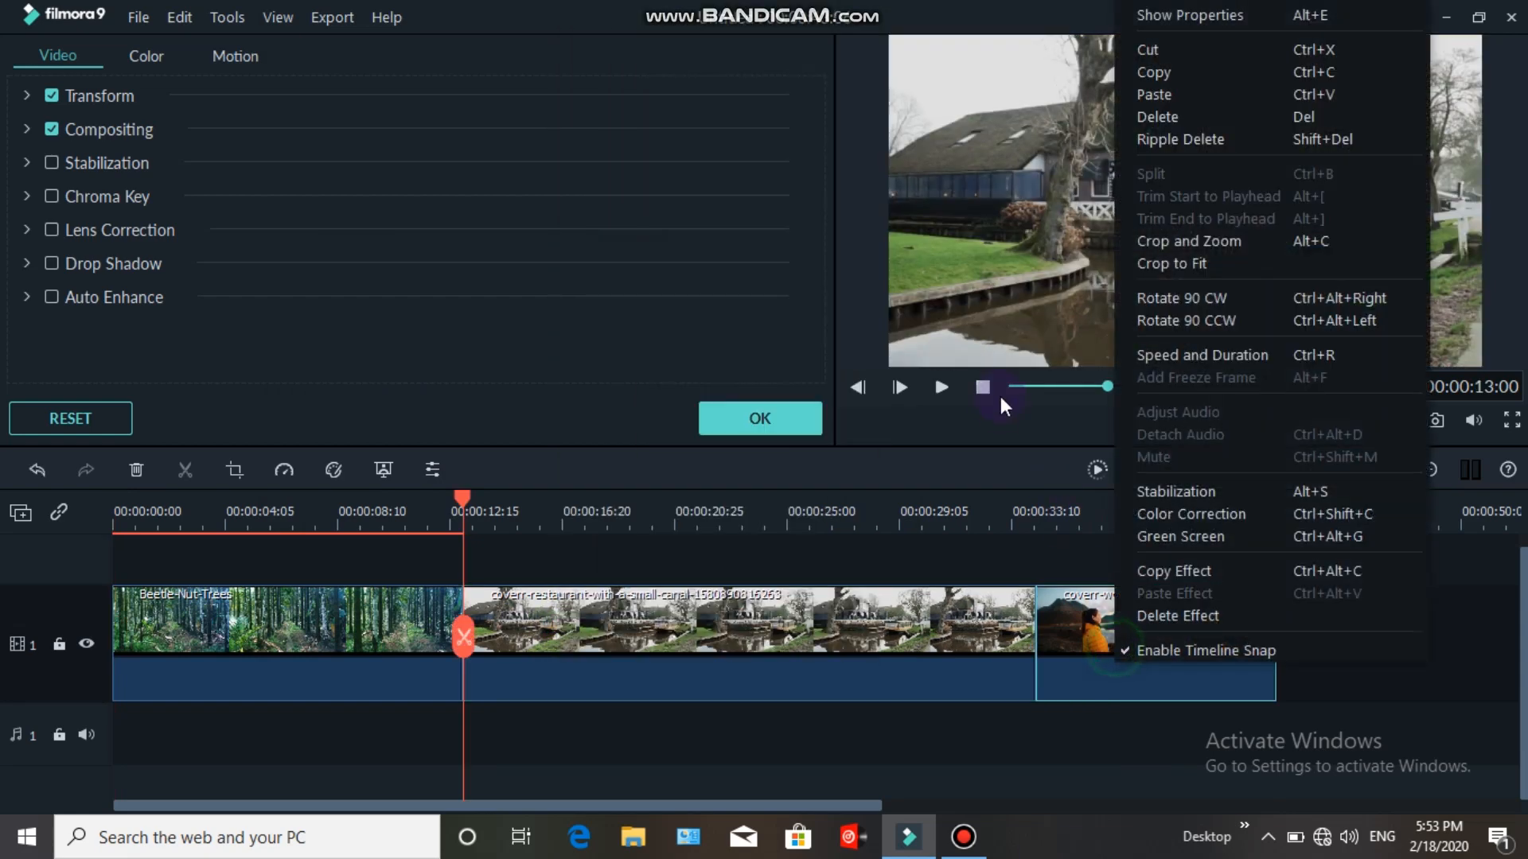
{"action": "left_click", "coordinate": [1166, 265]}
{"action": "left_click", "coordinate": [615, 749]}
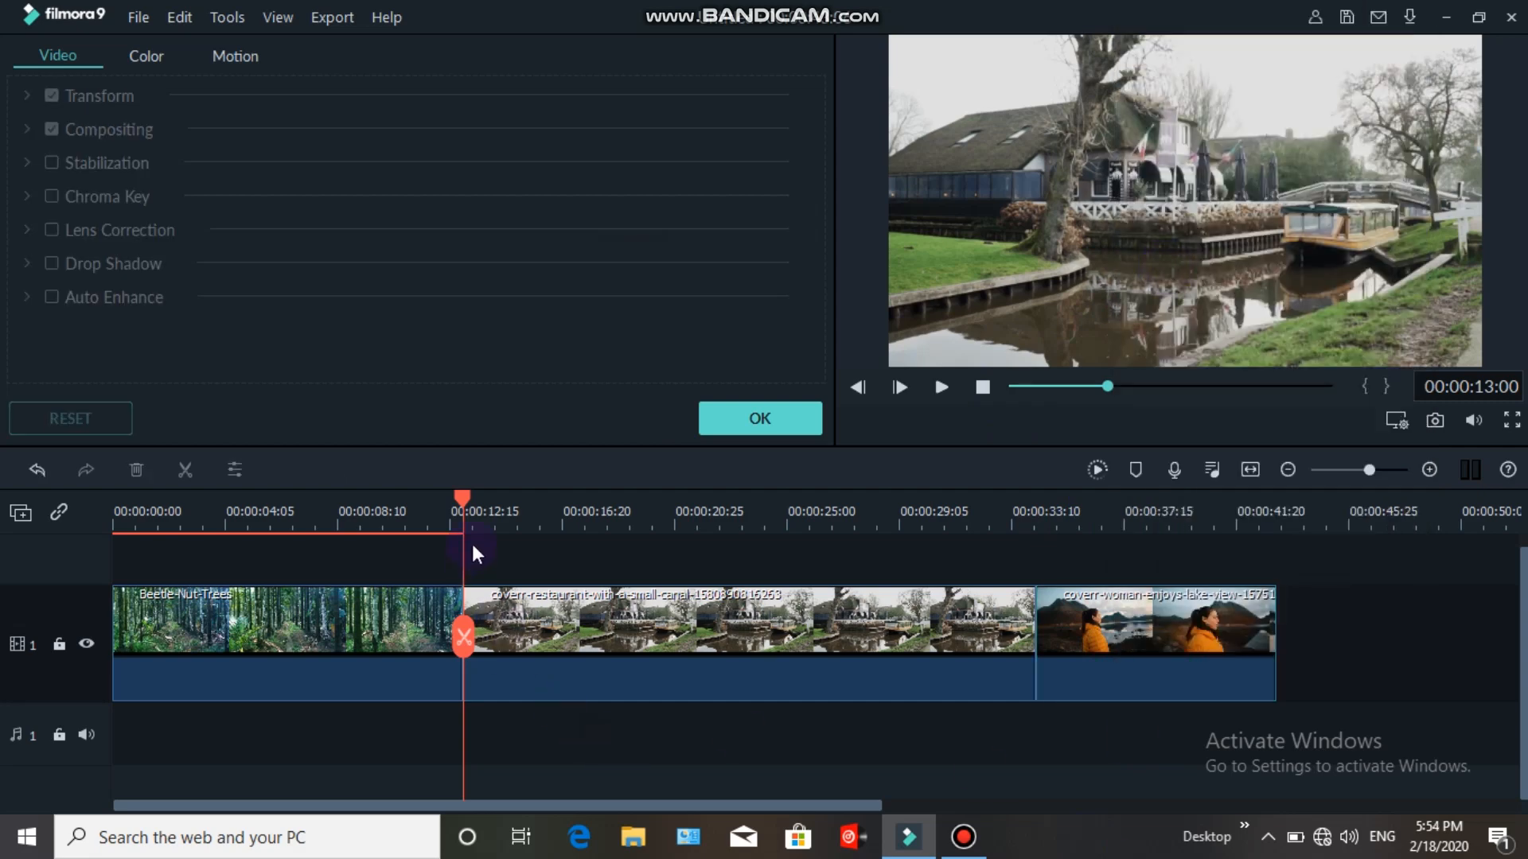
Preview the opening of the timeline, return the playhead to the start and close the clip properties
{"action": "left_click_drag", "start_coordinate": [462, 491], "coordinate": [37, 587]}
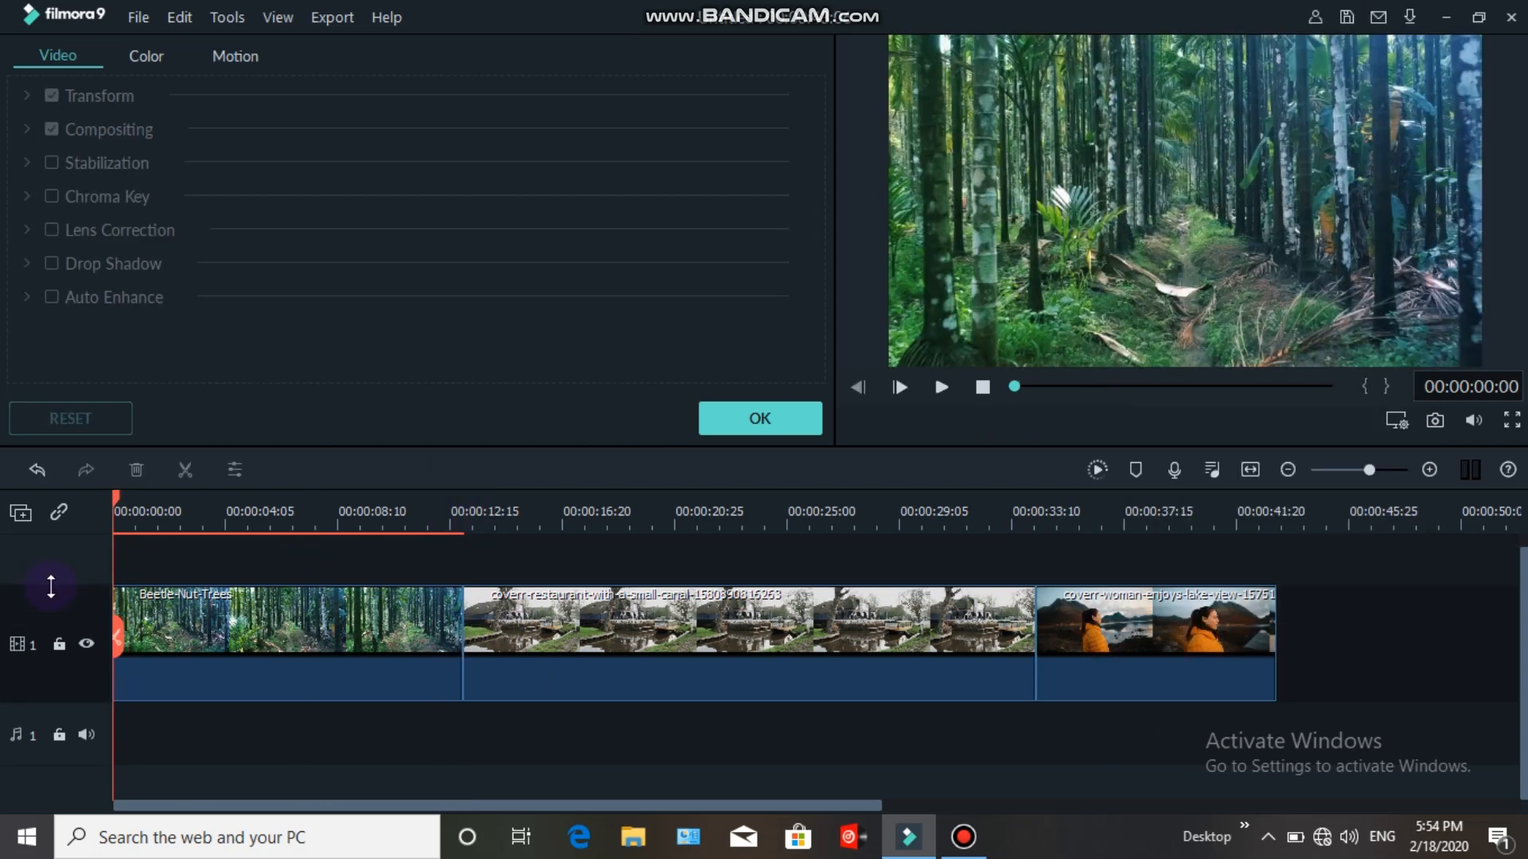
{"action": "key", "text": "space"}
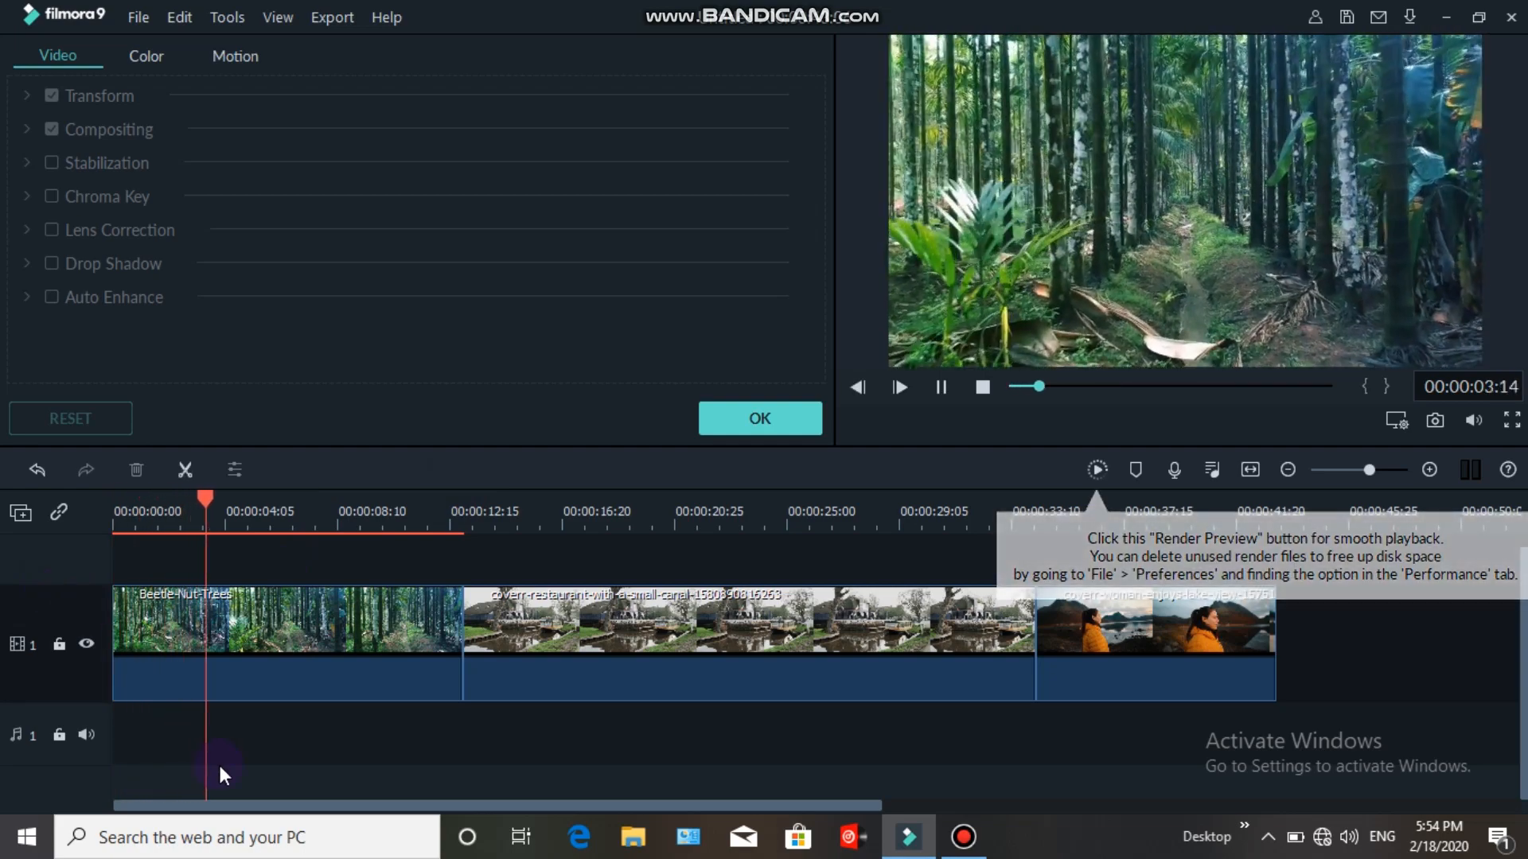
{"action": "key", "text": "space"}
{"action": "left_click_drag", "start_coordinate": [206, 505], "coordinate": [88, 506]}
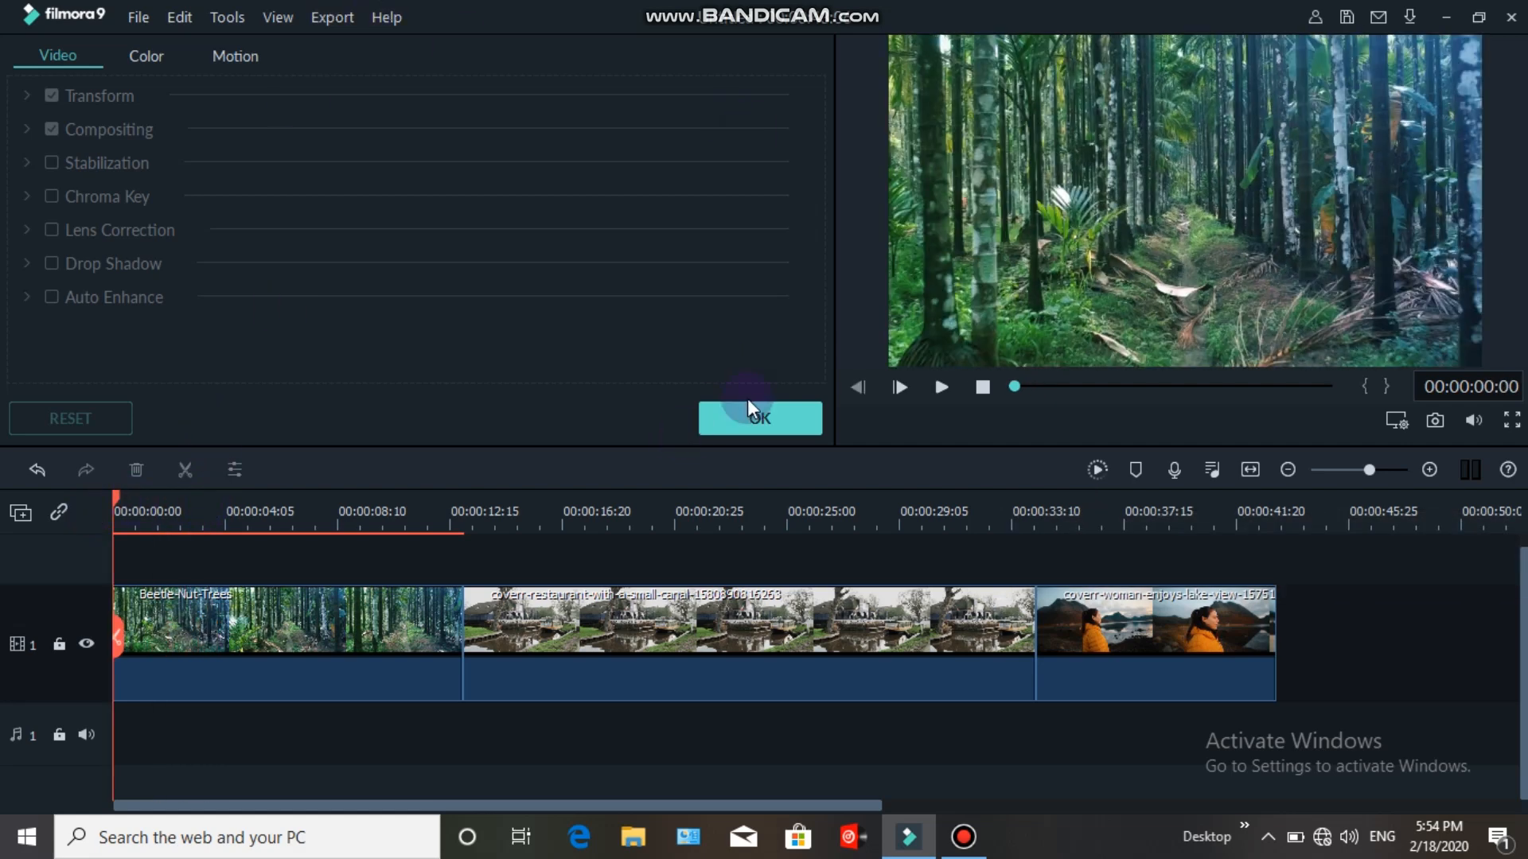
{"action": "left_click", "coordinate": [749, 415]}
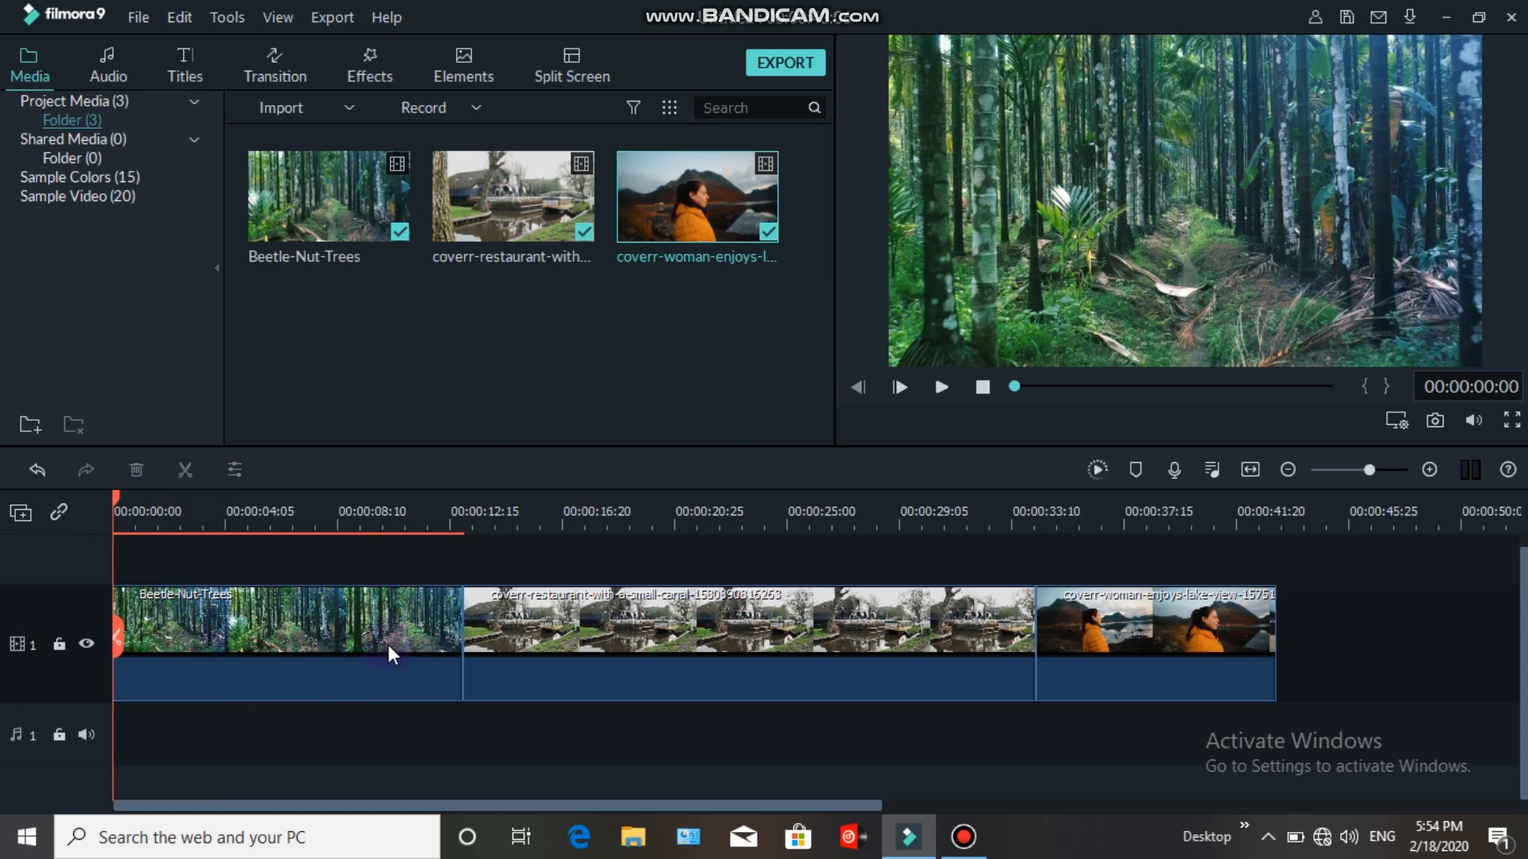
Open the custom speed settings of the Beetle-Nut-Trees clip and set its speed to 2.731
{"action": "right_click", "coordinate": [276, 627]}
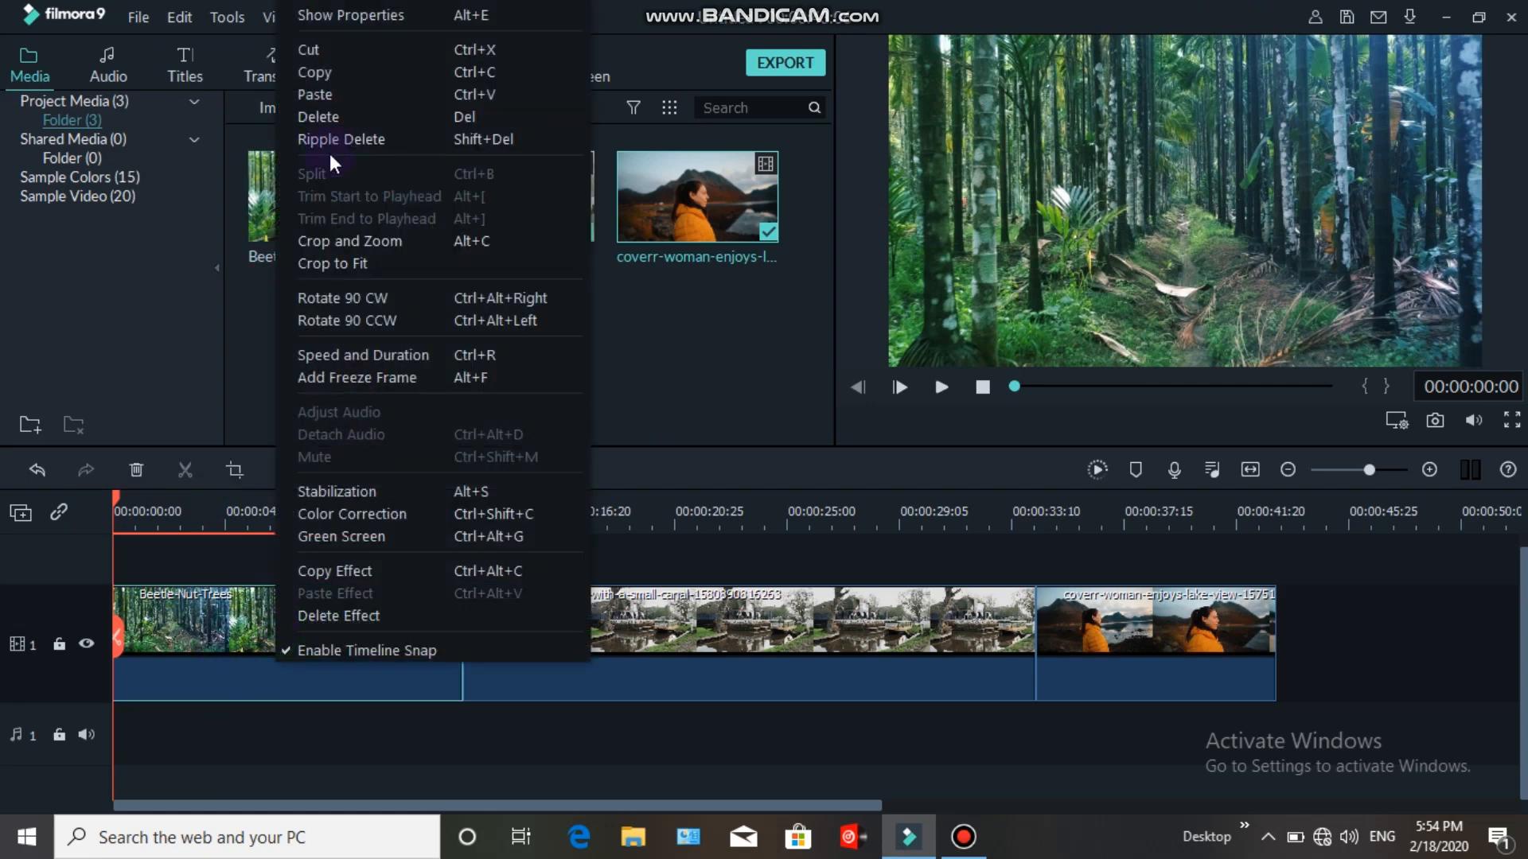
{"action": "left_click", "coordinate": [233, 631]}
{"action": "right_click", "coordinate": [234, 631]}
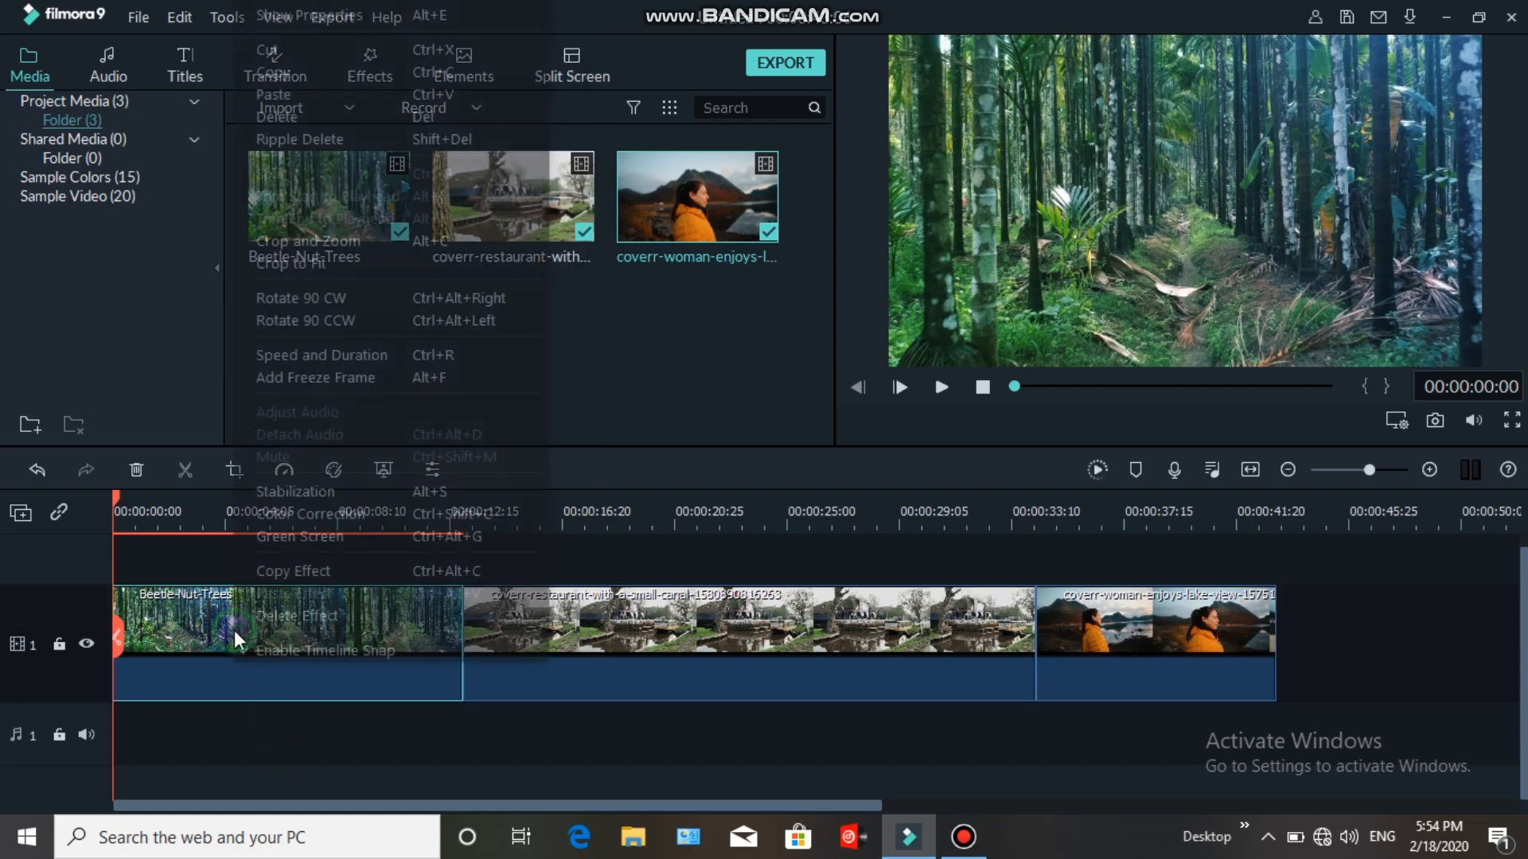
{"action": "left_click", "coordinate": [346, 367]}
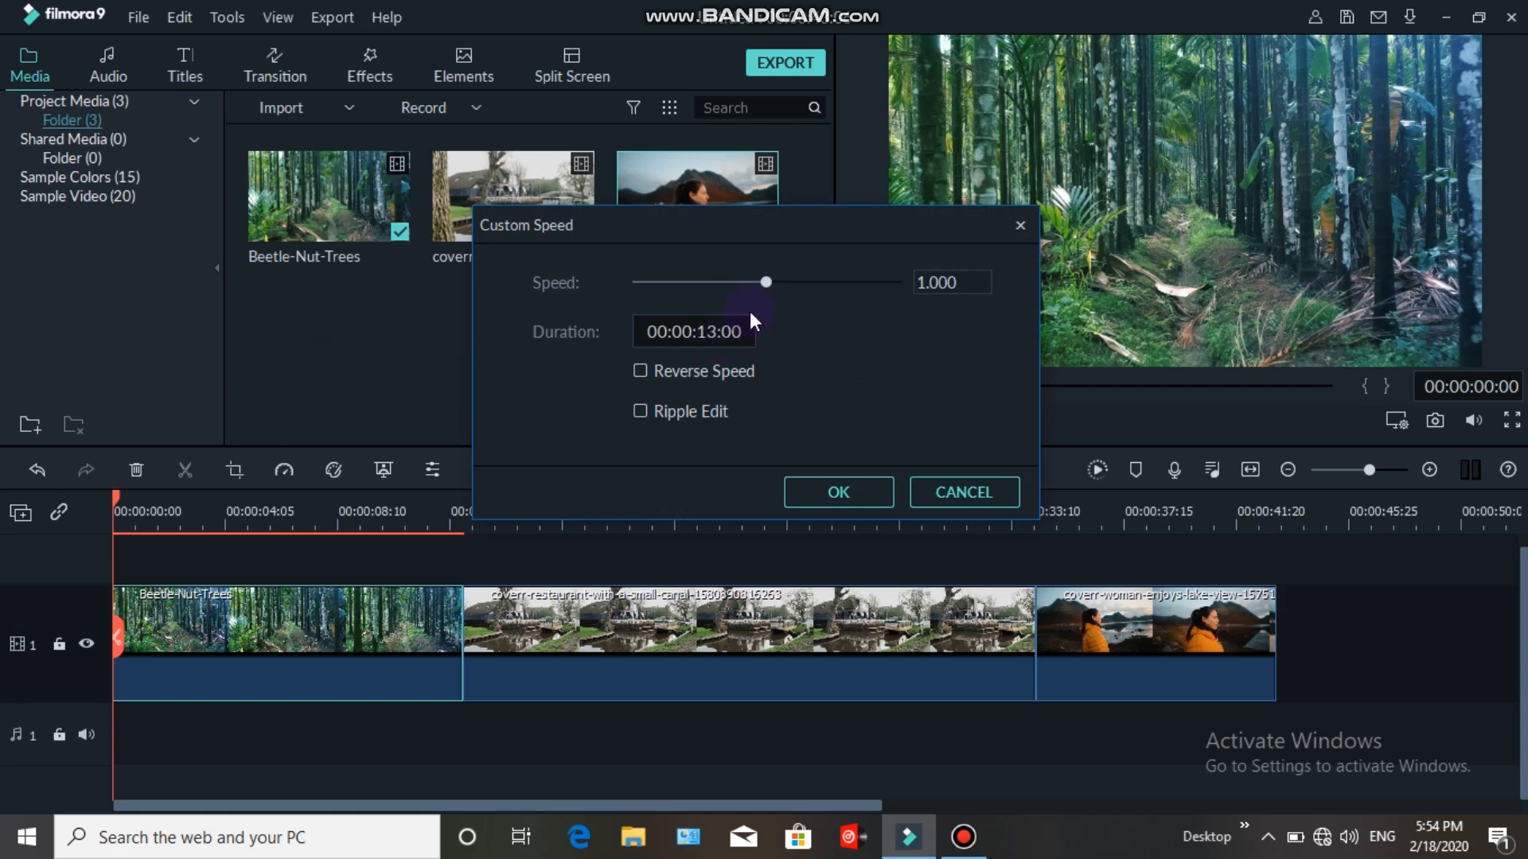
{"action": "left_click_drag", "start_coordinate": [766, 281], "coordinate": [773, 283]}
{"action": "left_click_drag", "start_coordinate": [767, 408], "coordinate": [789, 412]}
{"action": "left_click_drag", "start_coordinate": [654, 329], "coordinate": [739, 331]}
{"action": "left_click", "coordinate": [735, 332]}
{"action": "left_click", "coordinate": [724, 333]}
{"action": "left_click_drag", "start_coordinate": [769, 284], "coordinate": [772, 287]}
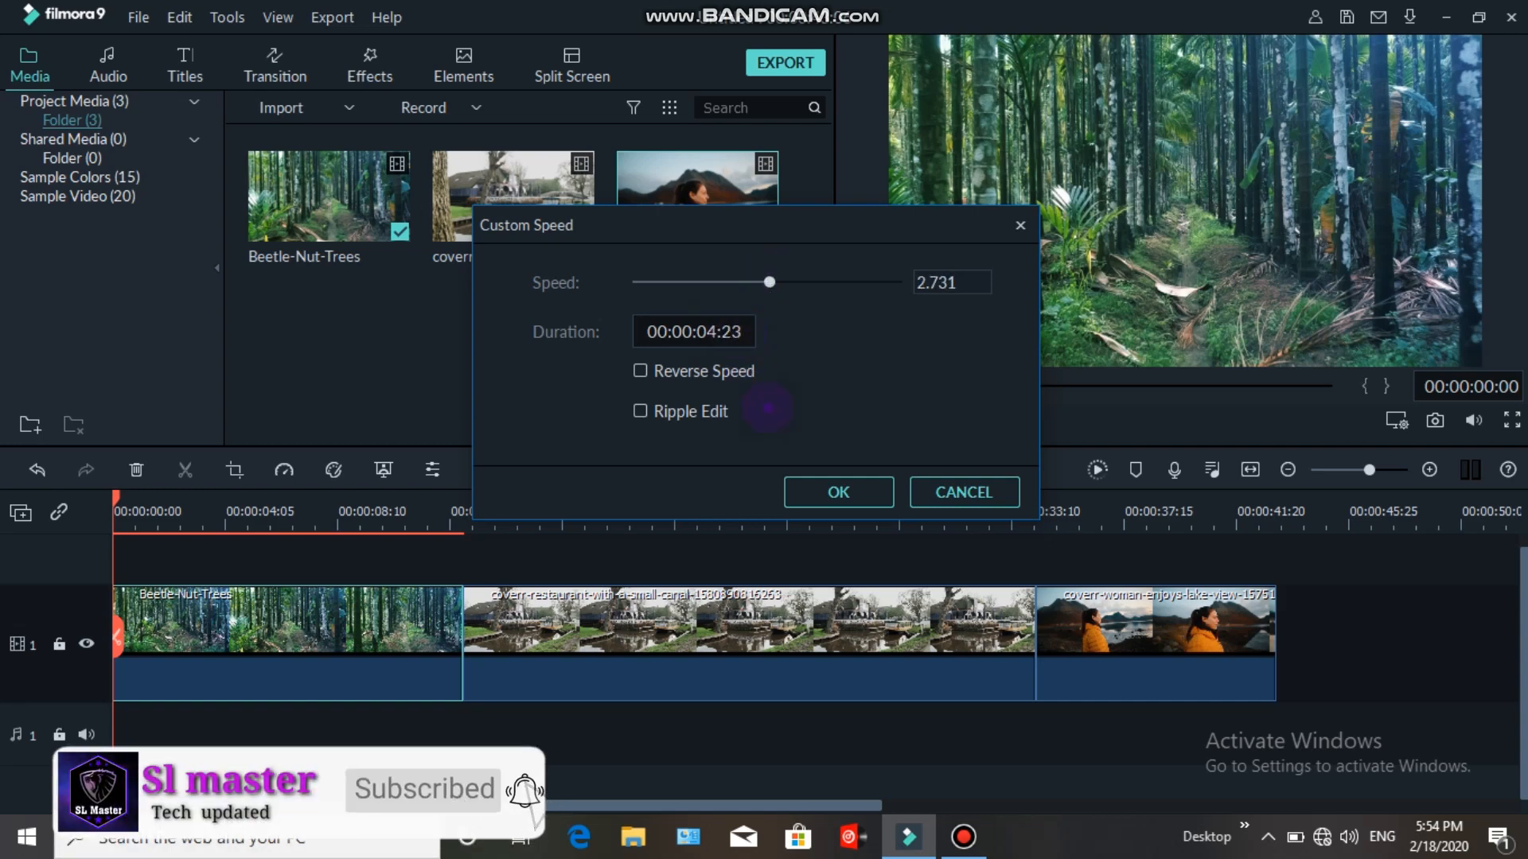
Copy the duration value 00:00:04:23 and apply the custom speed to the Beetle-Nut-Trees clip
{"action": "left_click", "coordinate": [742, 332]}
{"action": "right_click", "coordinate": [719, 332]}
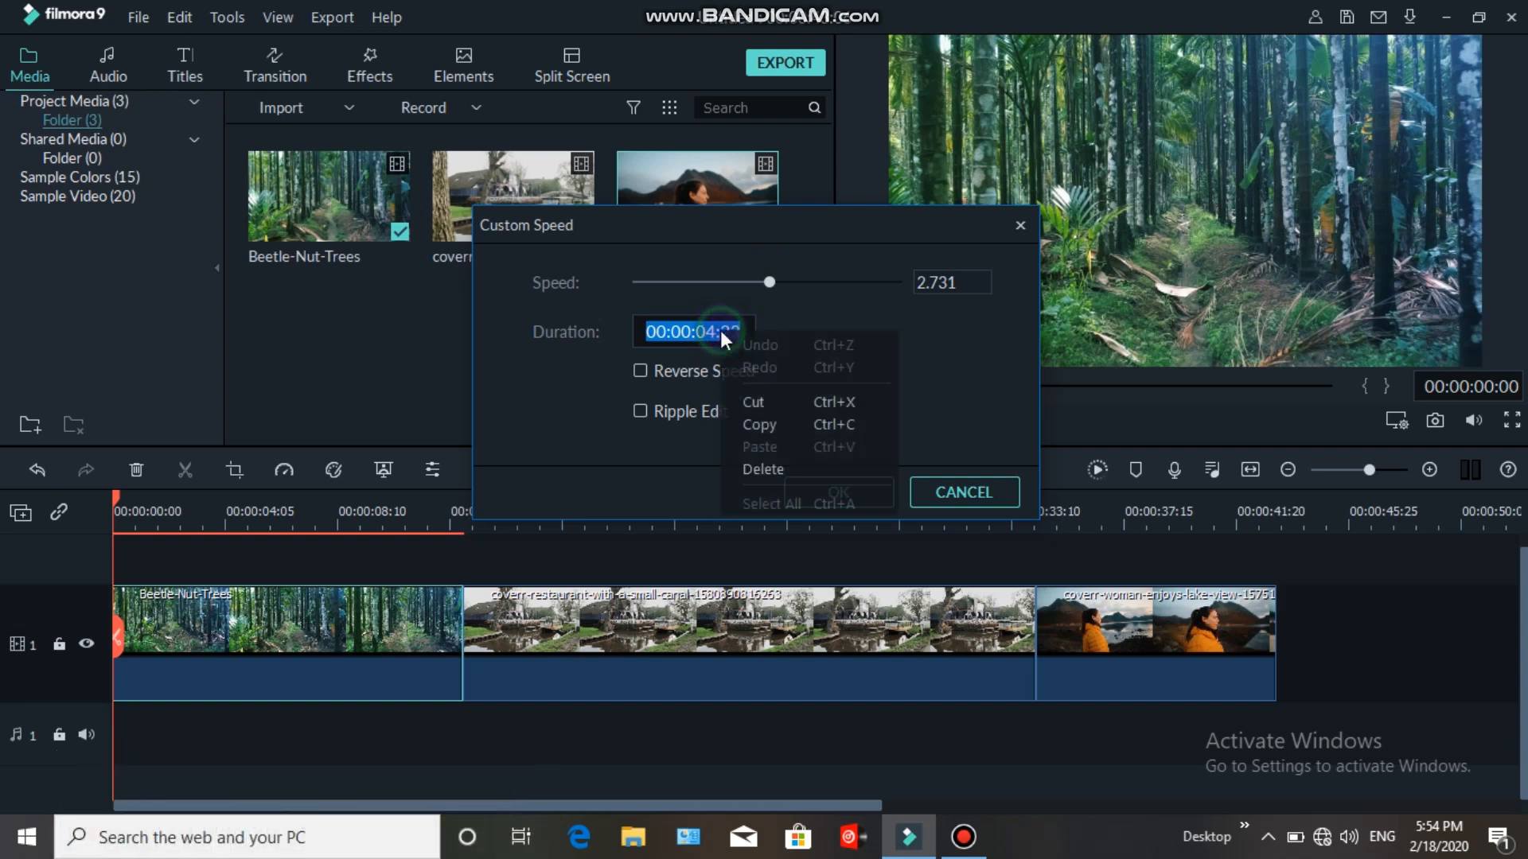
{"action": "left_click", "coordinate": [752, 427]}
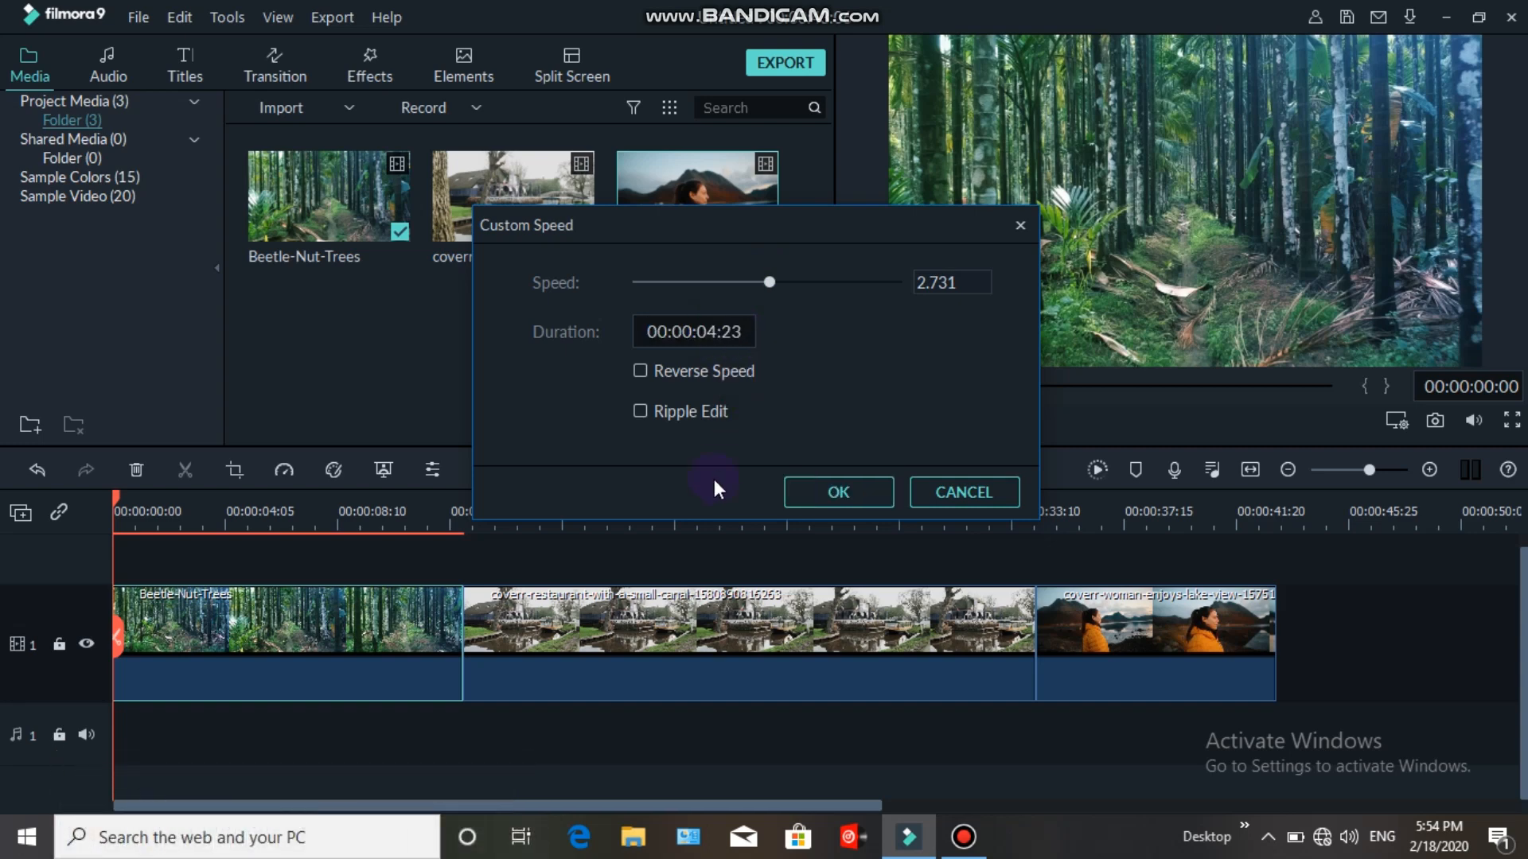
{"action": "left_click", "coordinate": [824, 488]}
Ripple-delete the empty gap between the Beetle-Nut-Trees clip and the restaurant clip
{"action": "left_click", "coordinate": [389, 632]}
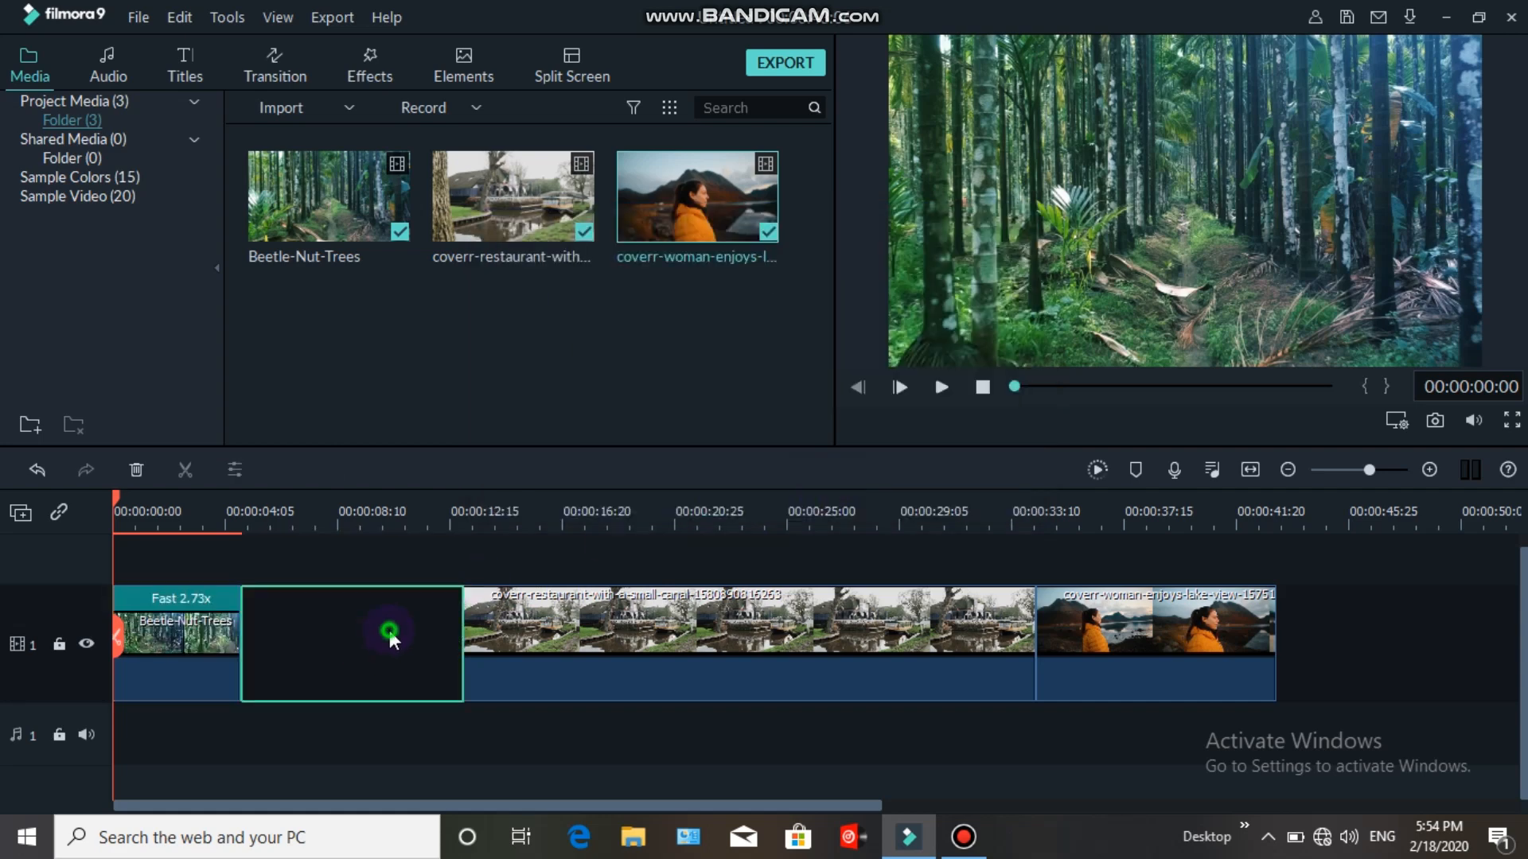
{"action": "right_click", "coordinate": [389, 631]}
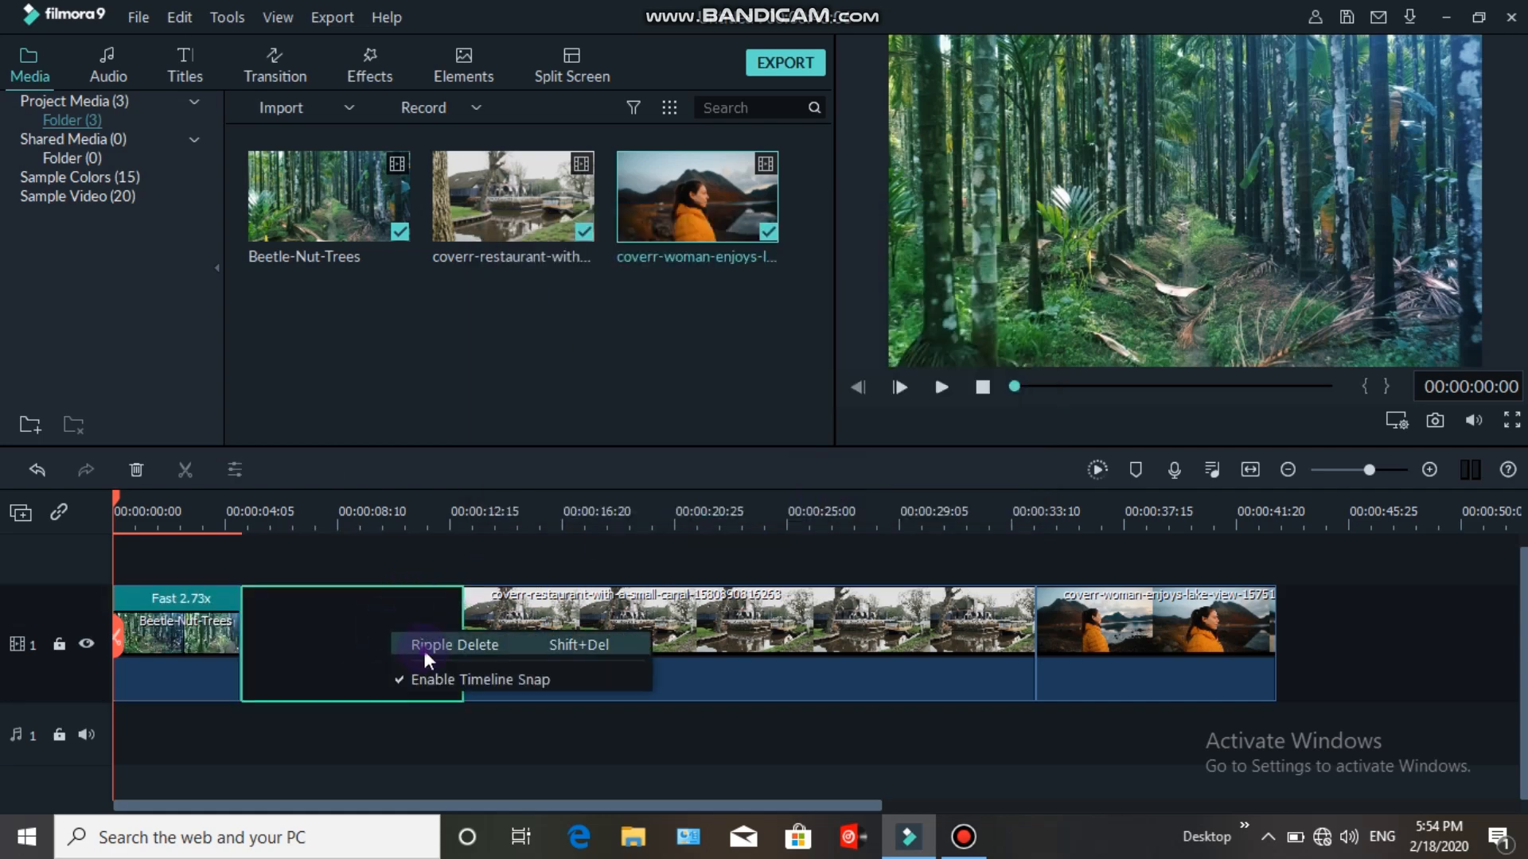
{"action": "left_click", "coordinate": [424, 652]}
Speed up the restaurant clip with a custom speed and ripple-delete the gap after it
{"action": "left_click", "coordinate": [424, 635]}
{"action": "right_click", "coordinate": [420, 633]}
{"action": "left_click", "coordinate": [517, 430]}
{"action": "left_click", "coordinate": [735, 332]}
{"action": "key", "text": "BackSpace"}
{"action": "key", "text": "BackSpace"}
{"action": "key", "text": "BackSpace"}
{"action": "key", "text": "BackSpace"}
{"action": "key", "text": "BackSpace"}
{"action": "key", "text": "BackSpace"}
{"action": "key", "text": "BackSpace"}
{"action": "key", "text": "BackSpace"}
{"action": "key", "text": "BackSpace"}
{"action": "key", "text": "BackSpace"}
{"action": "key", "text": "BackSpace"}
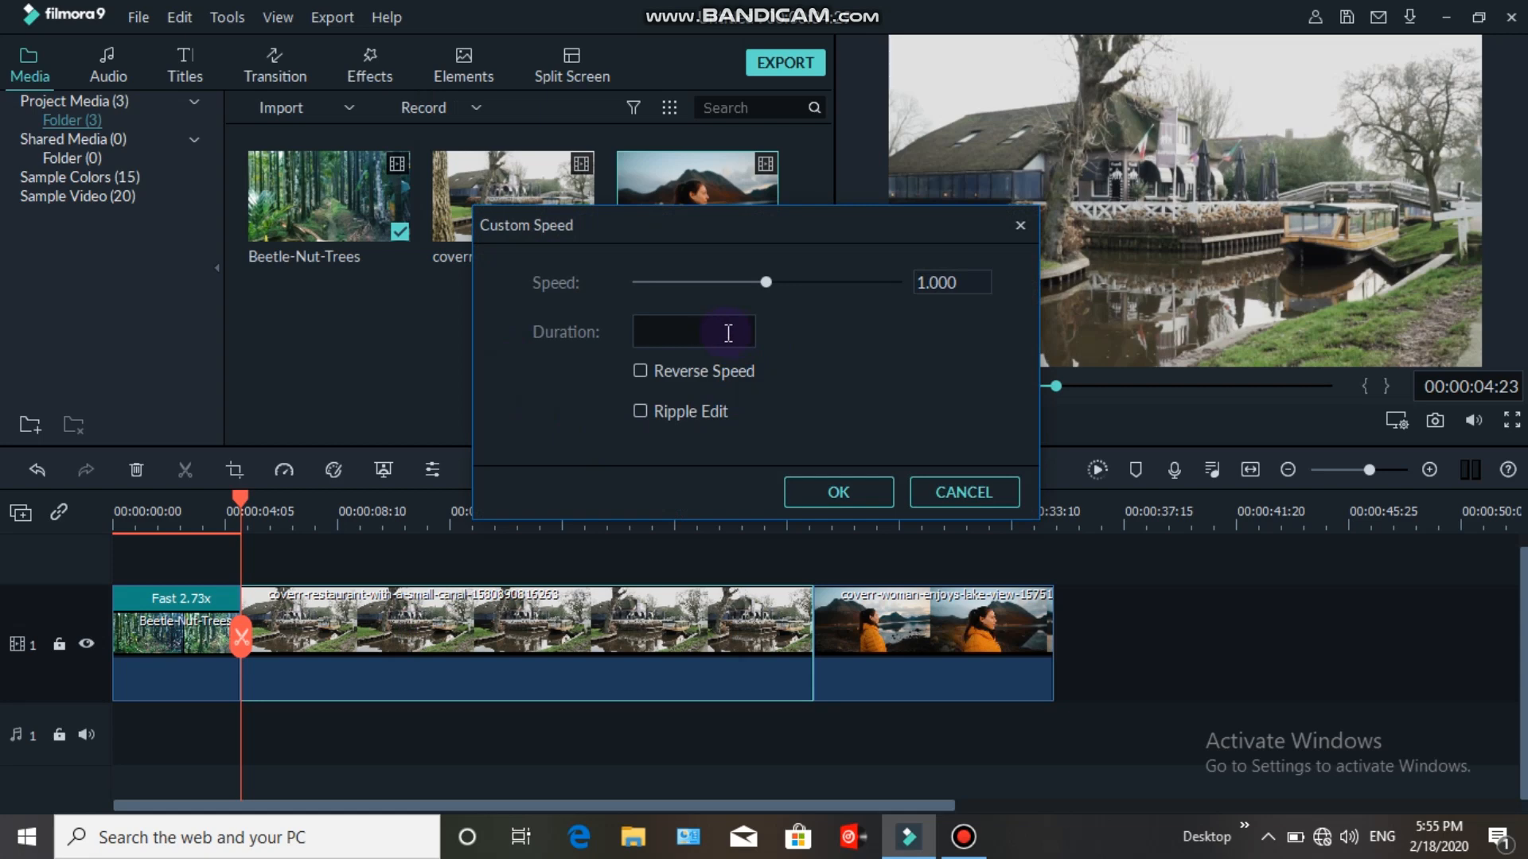
{"action": "right_click", "coordinate": [728, 334]}
{"action": "mouse_move", "coordinate": [766, 281]}
{"action": "left_mouse_down"}
{"action": "mouse_move", "coordinate": [788, 281]}
{"action": "mouse_move", "coordinate": [767, 281]}
{"action": "left_mouse_up"}
{"action": "left_click", "coordinate": [875, 492]}
{"action": "right_click", "coordinate": [676, 624]}
{"action": "left_click", "coordinate": [710, 646]}
Speed up the woman-at-lake clip to 1.87x with a custom speed
{"action": "right_click", "coordinate": [395, 632]}
{"action": "left_click", "coordinate": [491, 430]}
{"action": "left_click", "coordinate": [839, 492]}
Preview the sped-up clips from the beginning and return the playhead to the start
{"action": "left_click_drag", "start_coordinate": [322, 500], "coordinate": [9, 571]}
{"action": "key", "text": "space"}
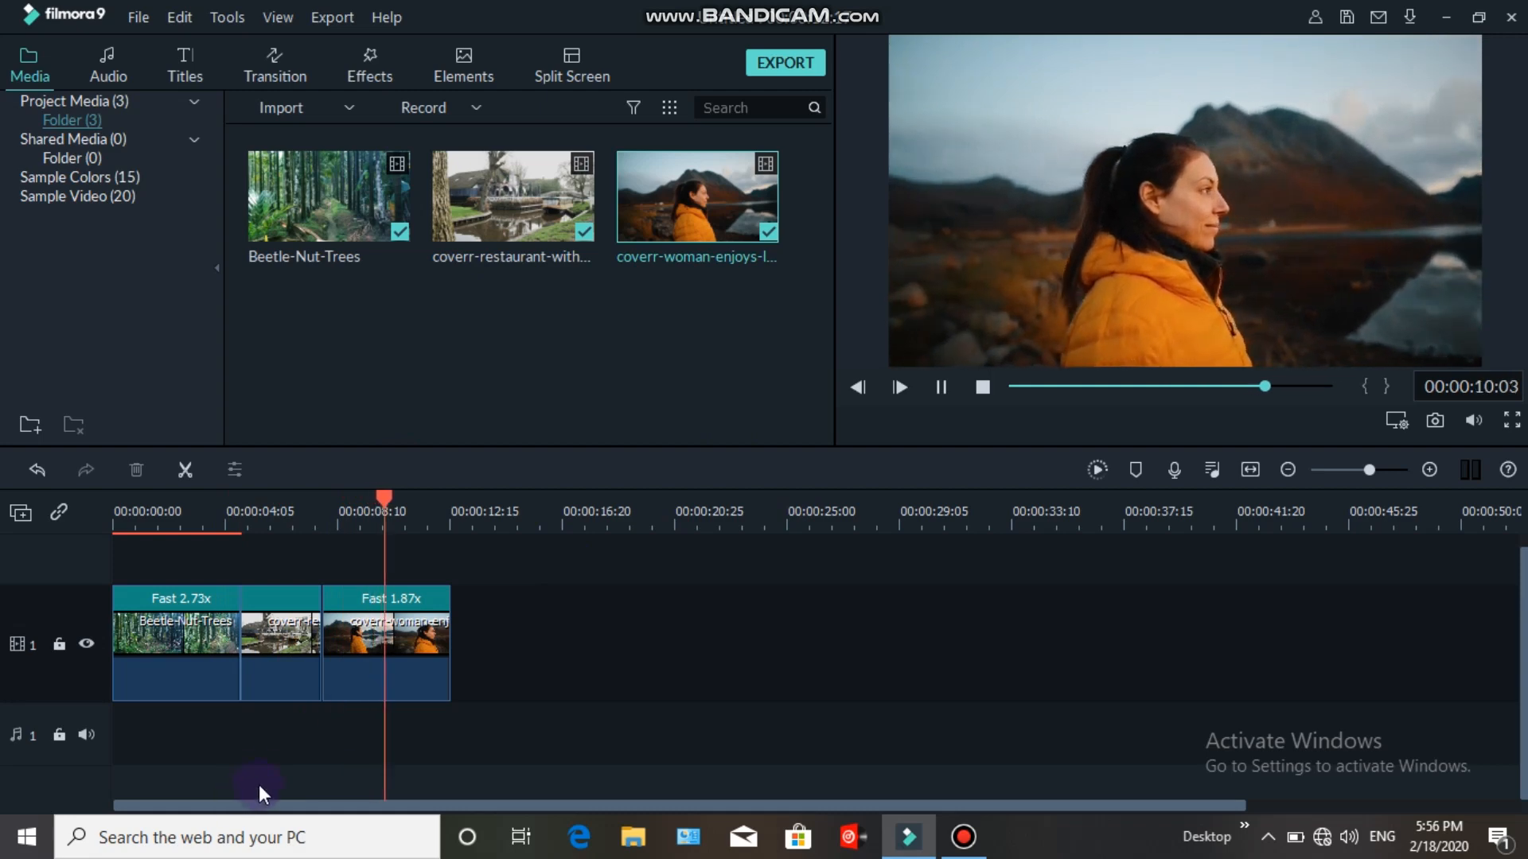
{"action": "key", "text": "space"}
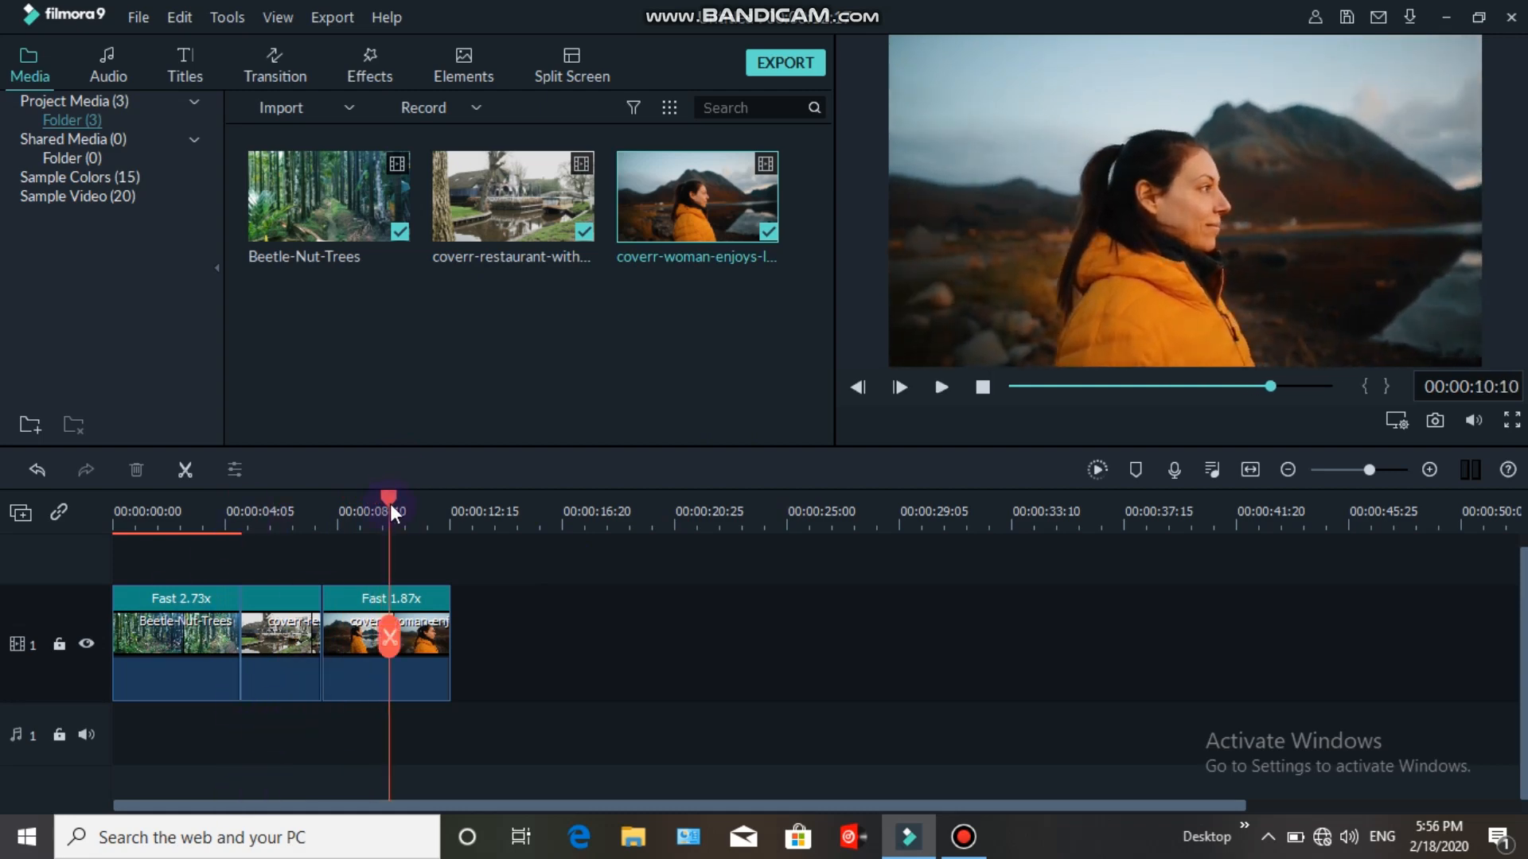
{"action": "key", "text": "Home"}
Copy the woman-at-lake clip and paste the duplicate at the end of the last clip on the track
{"action": "left_click", "coordinate": [197, 663]}
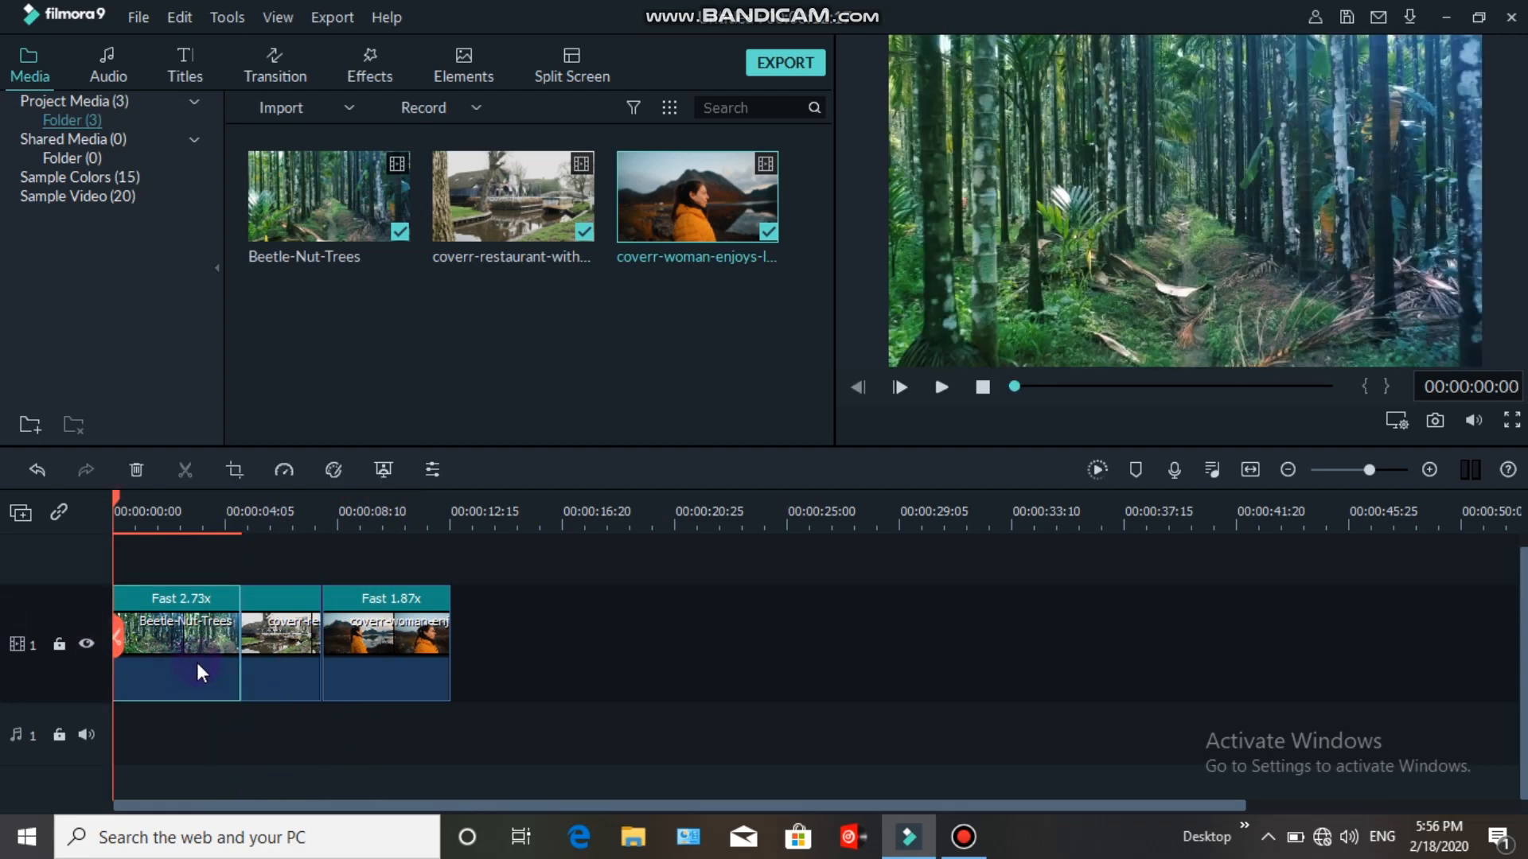
{"action": "right_click", "coordinate": [421, 639]}
{"action": "left_click", "coordinate": [351, 643]}
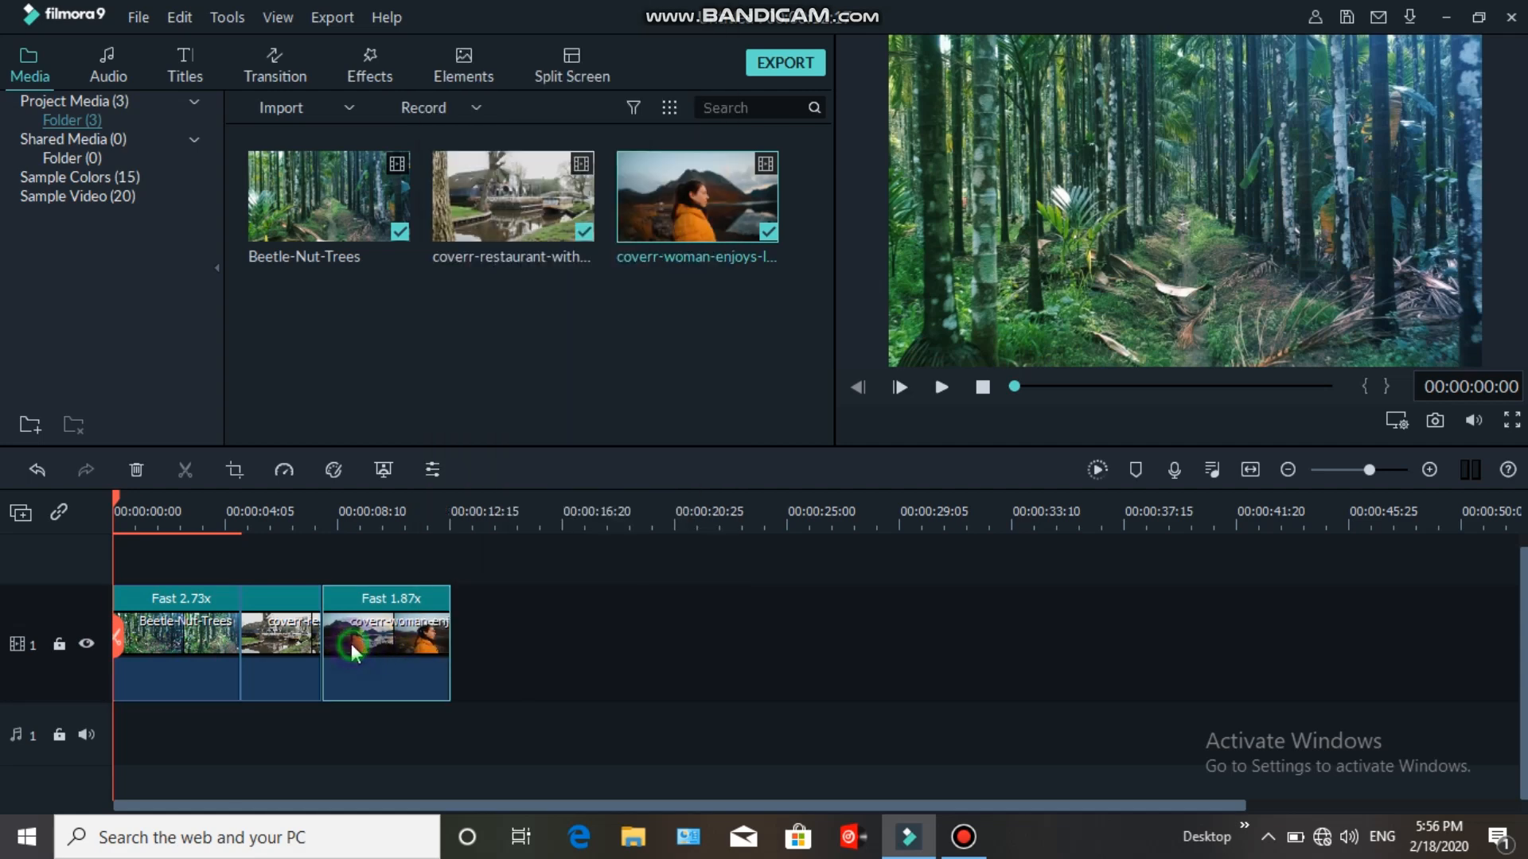
{"action": "right_click", "coordinate": [352, 644]}
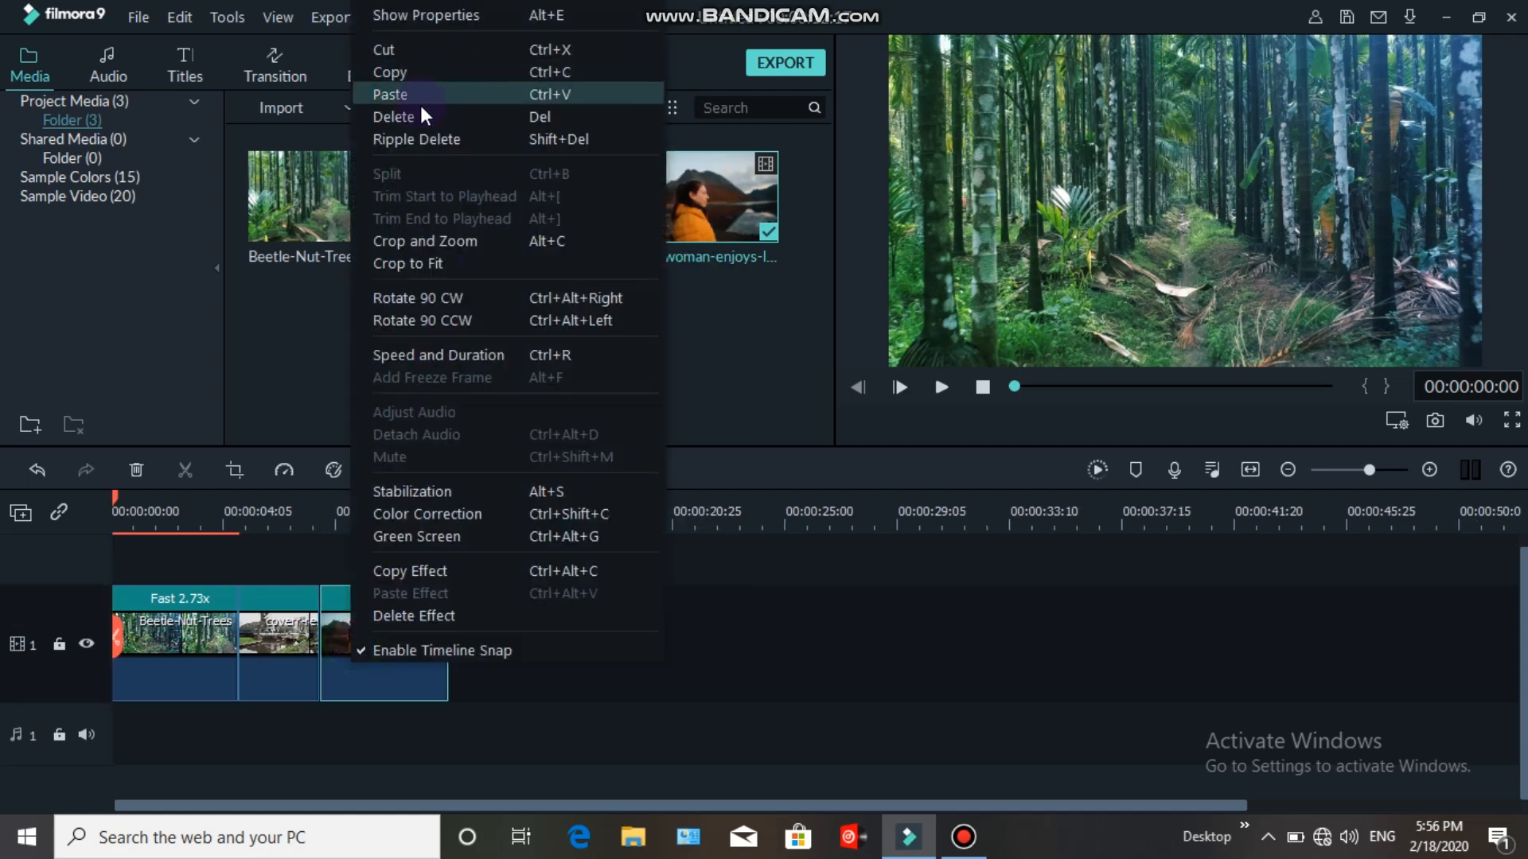
{"action": "left_click", "coordinate": [425, 71]}
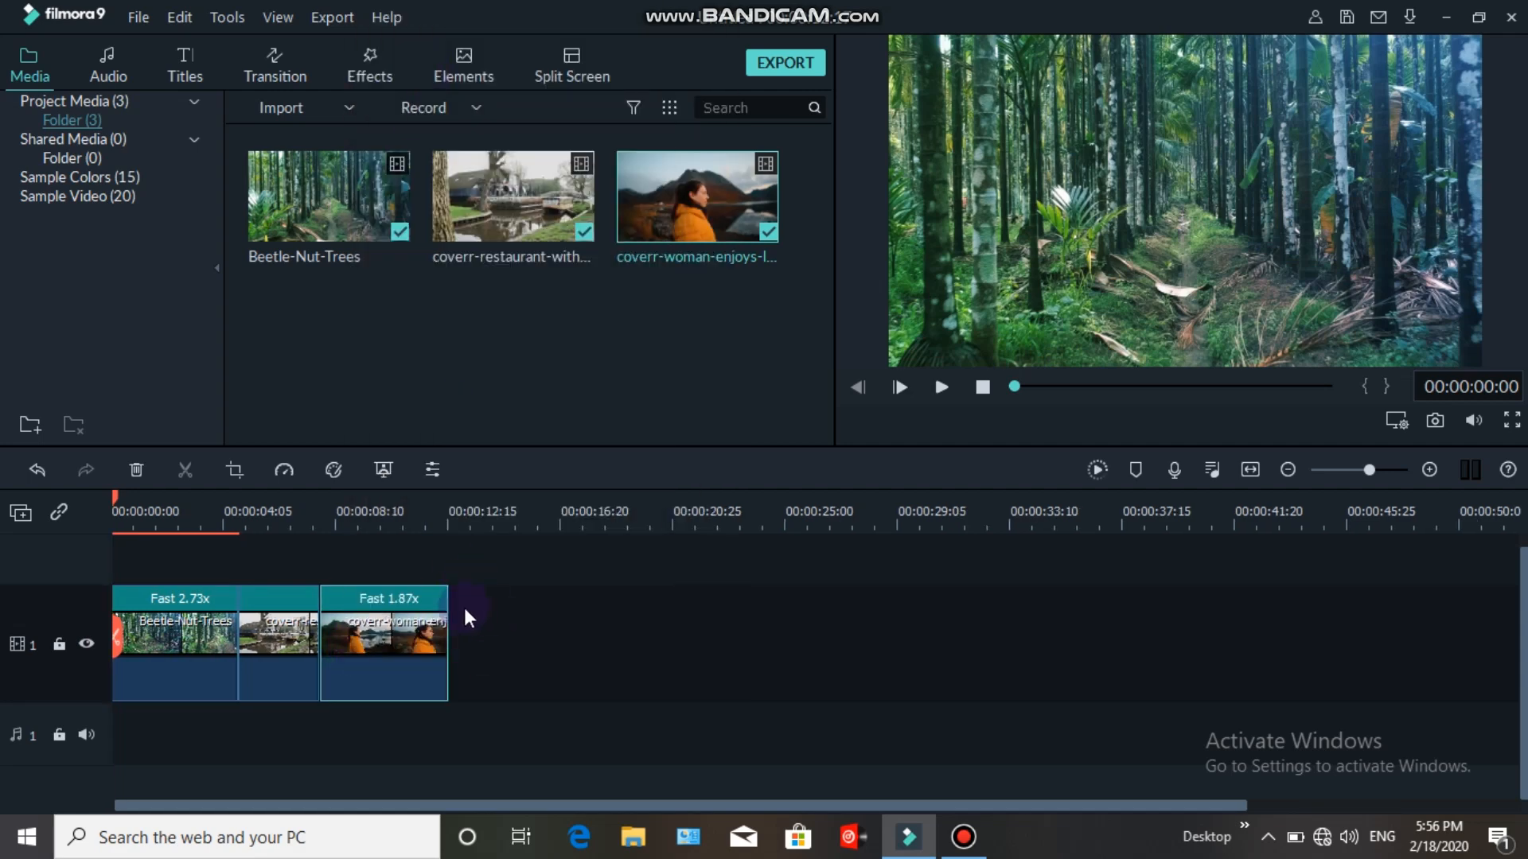
{"action": "right_click", "coordinate": [476, 641]}
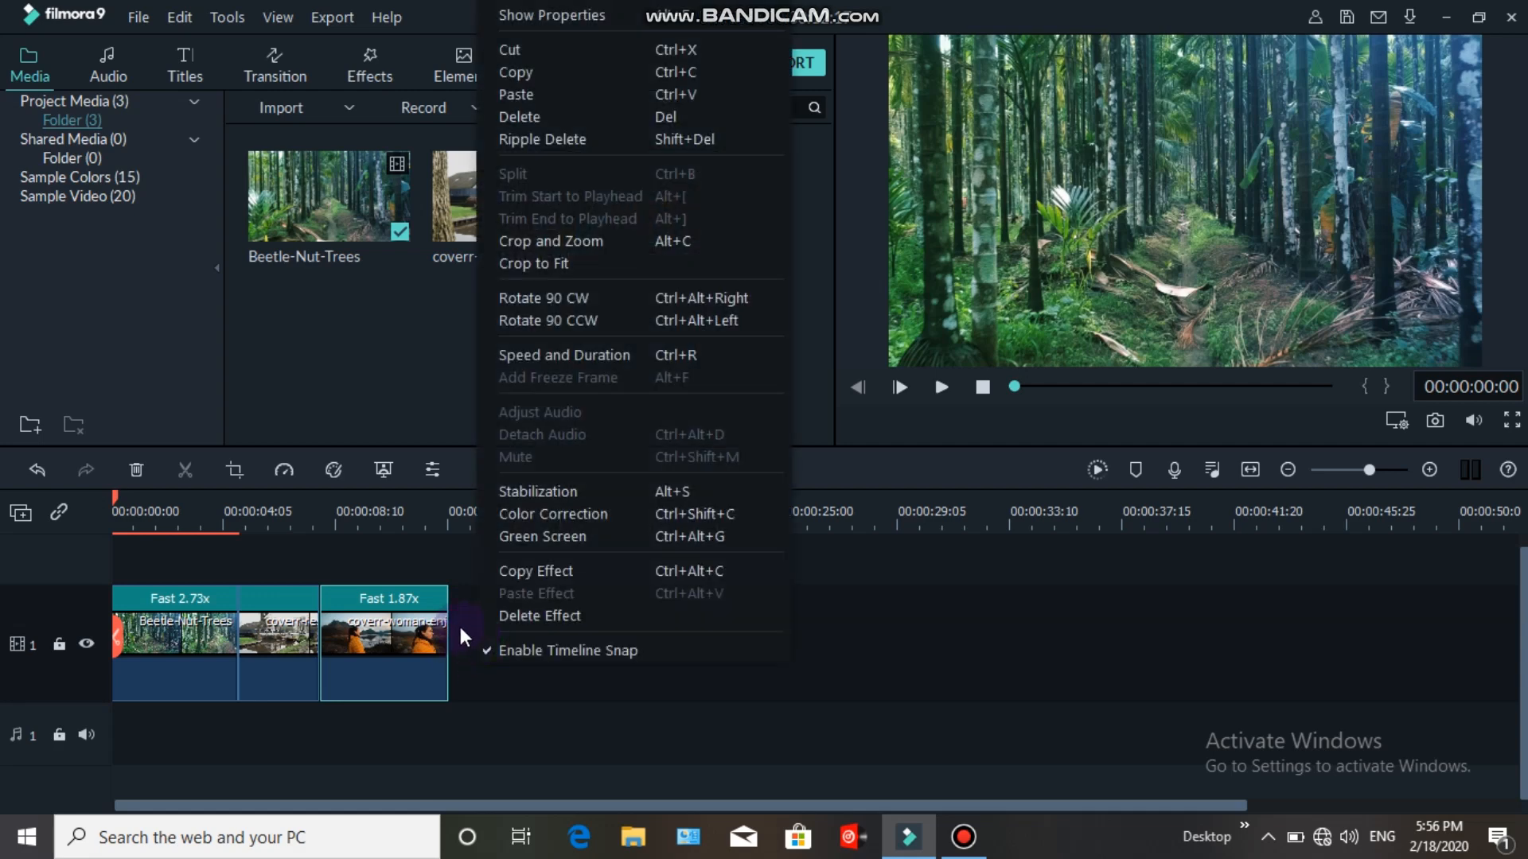
{"action": "left_click", "coordinate": [459, 626]}
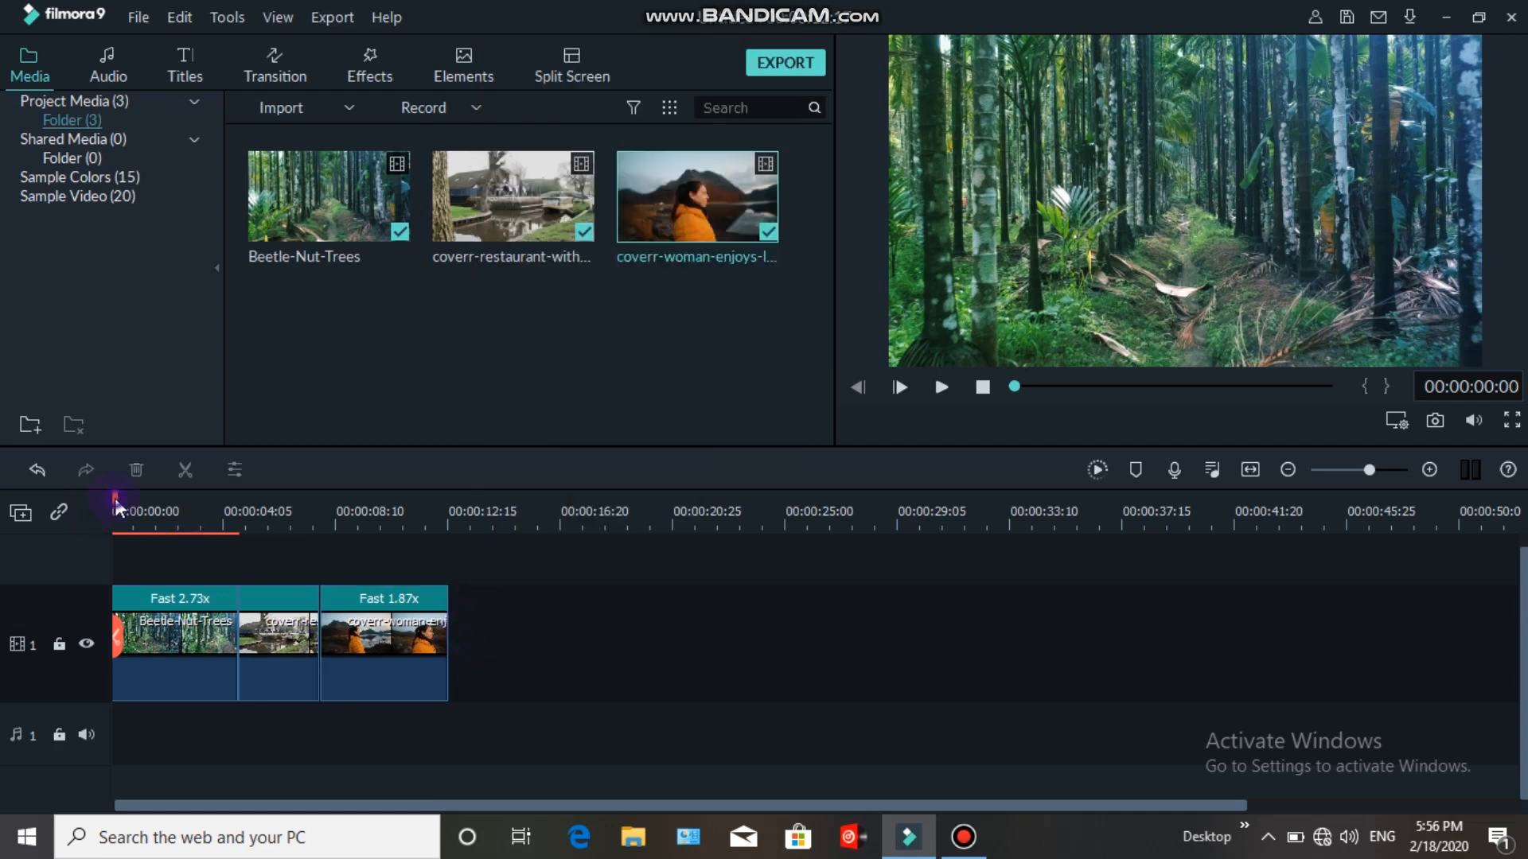
{"action": "left_click_drag", "start_coordinate": [116, 498], "coordinate": [448, 564]}
{"action": "right_click", "coordinate": [487, 613]}
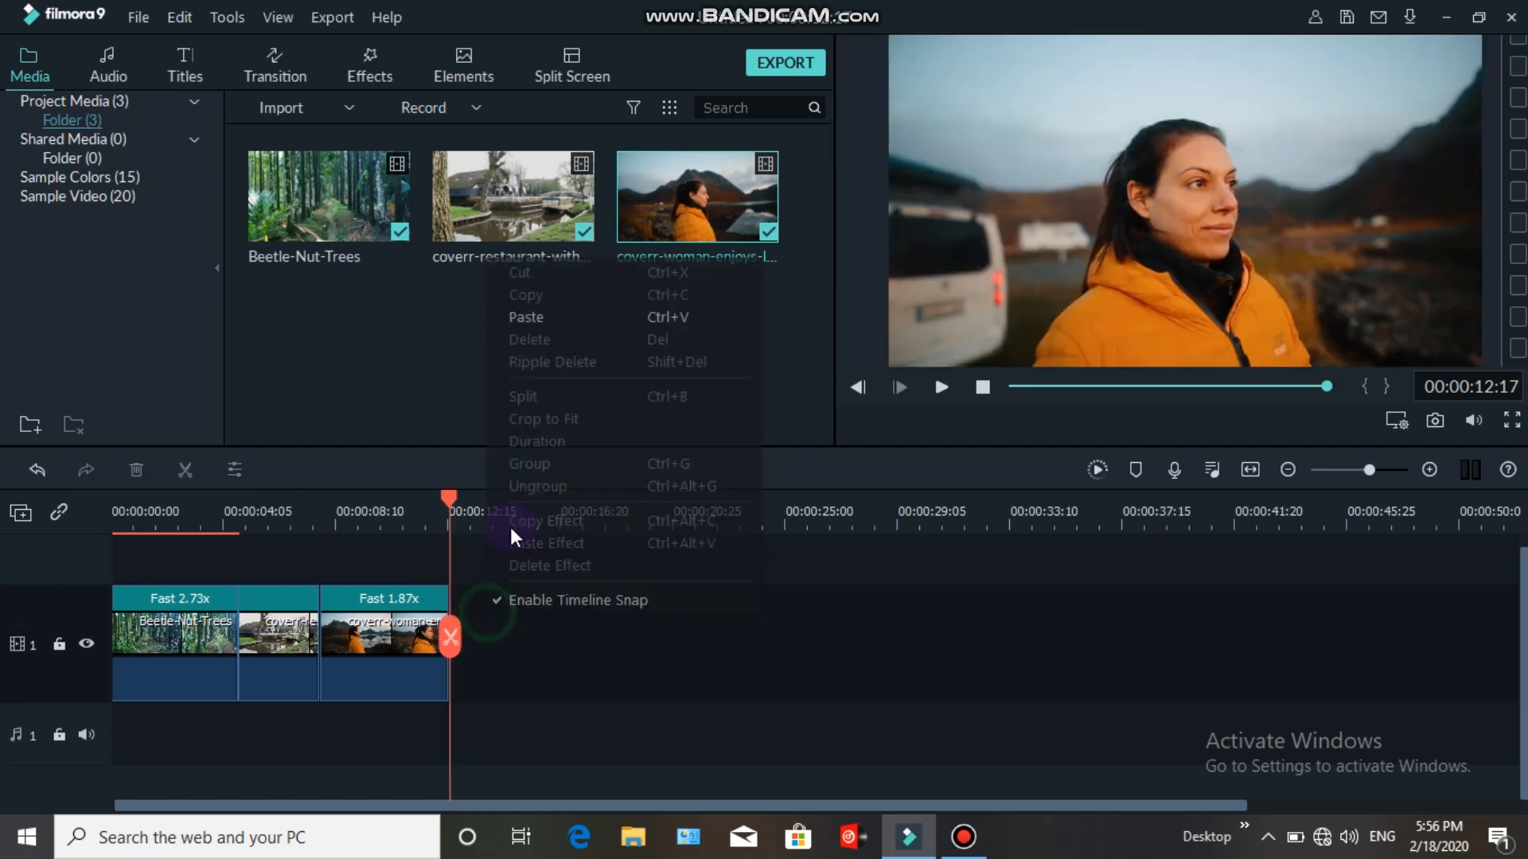
{"action": "left_click", "coordinate": [535, 313]}
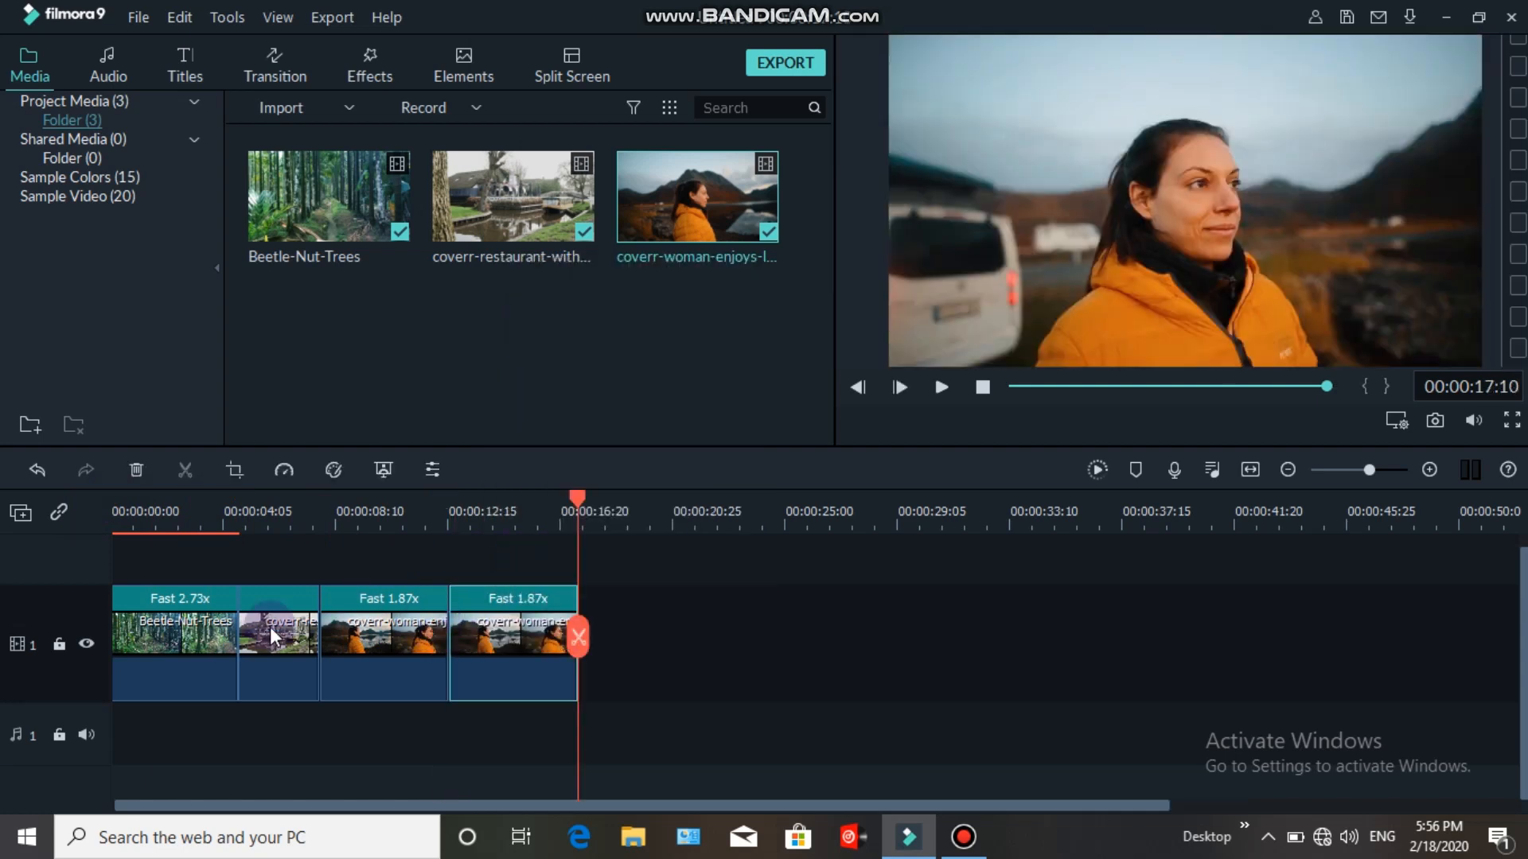
Copy the restaurant clip and paste the duplicate after the second woman-at-lake clip
{"action": "left_click", "coordinate": [271, 628]}
{"action": "right_click", "coordinate": [271, 629]}
{"action": "left_click", "coordinate": [321, 77]}
{"action": "right_click", "coordinate": [601, 630]}
{"action": "left_click", "coordinate": [653, 95]}
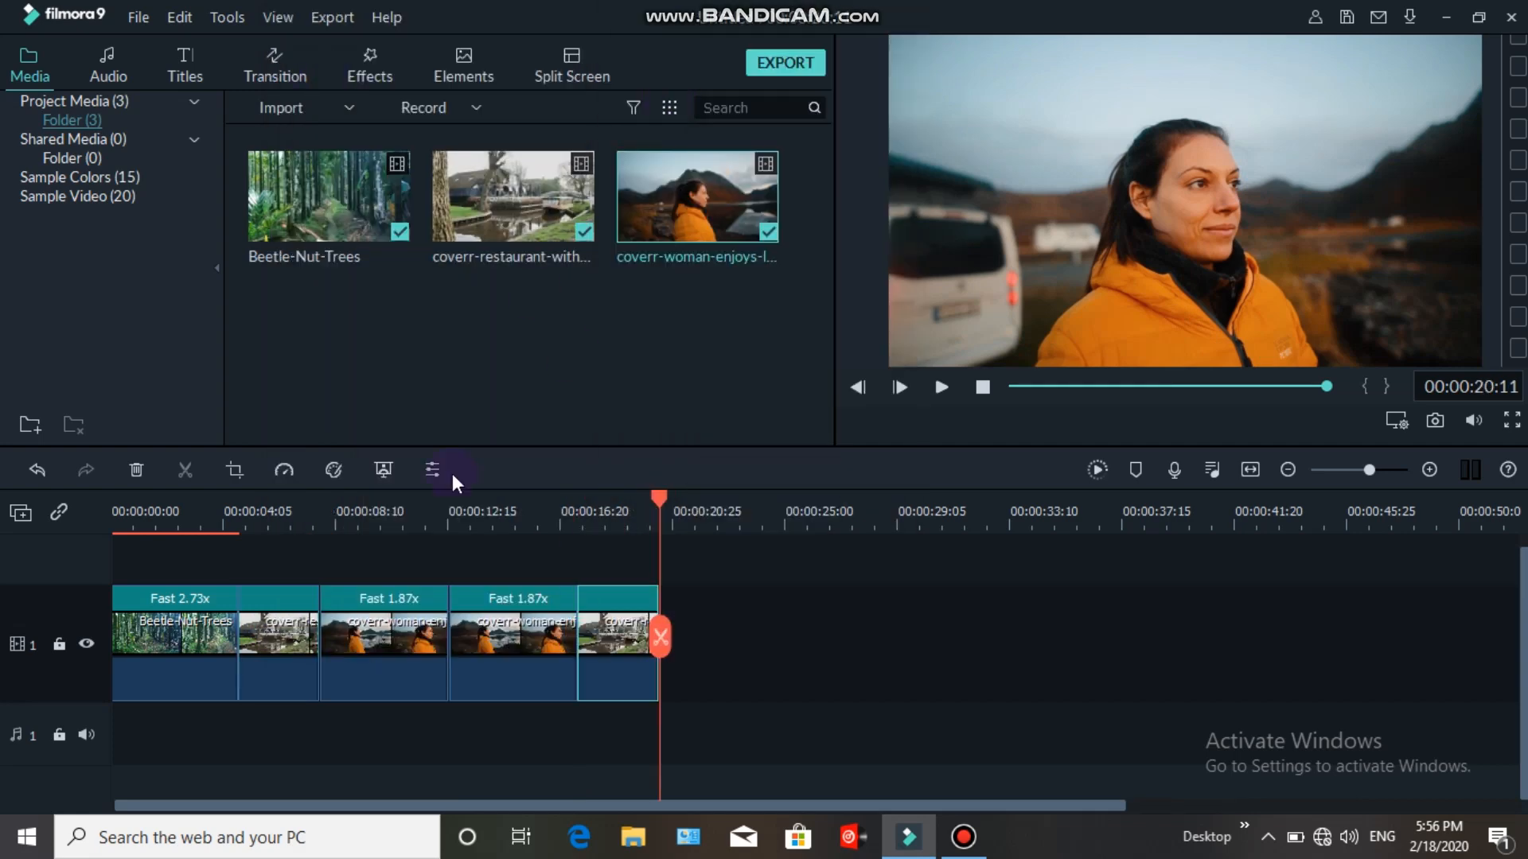
Copy the Beetle-Nut-Trees clip and paste the duplicate at the end of the track
{"action": "right_click", "coordinate": [205, 632]}
{"action": "left_click", "coordinate": [287, 76]}
{"action": "right_click", "coordinate": [717, 643]}
{"action": "left_click", "coordinate": [772, 95]}
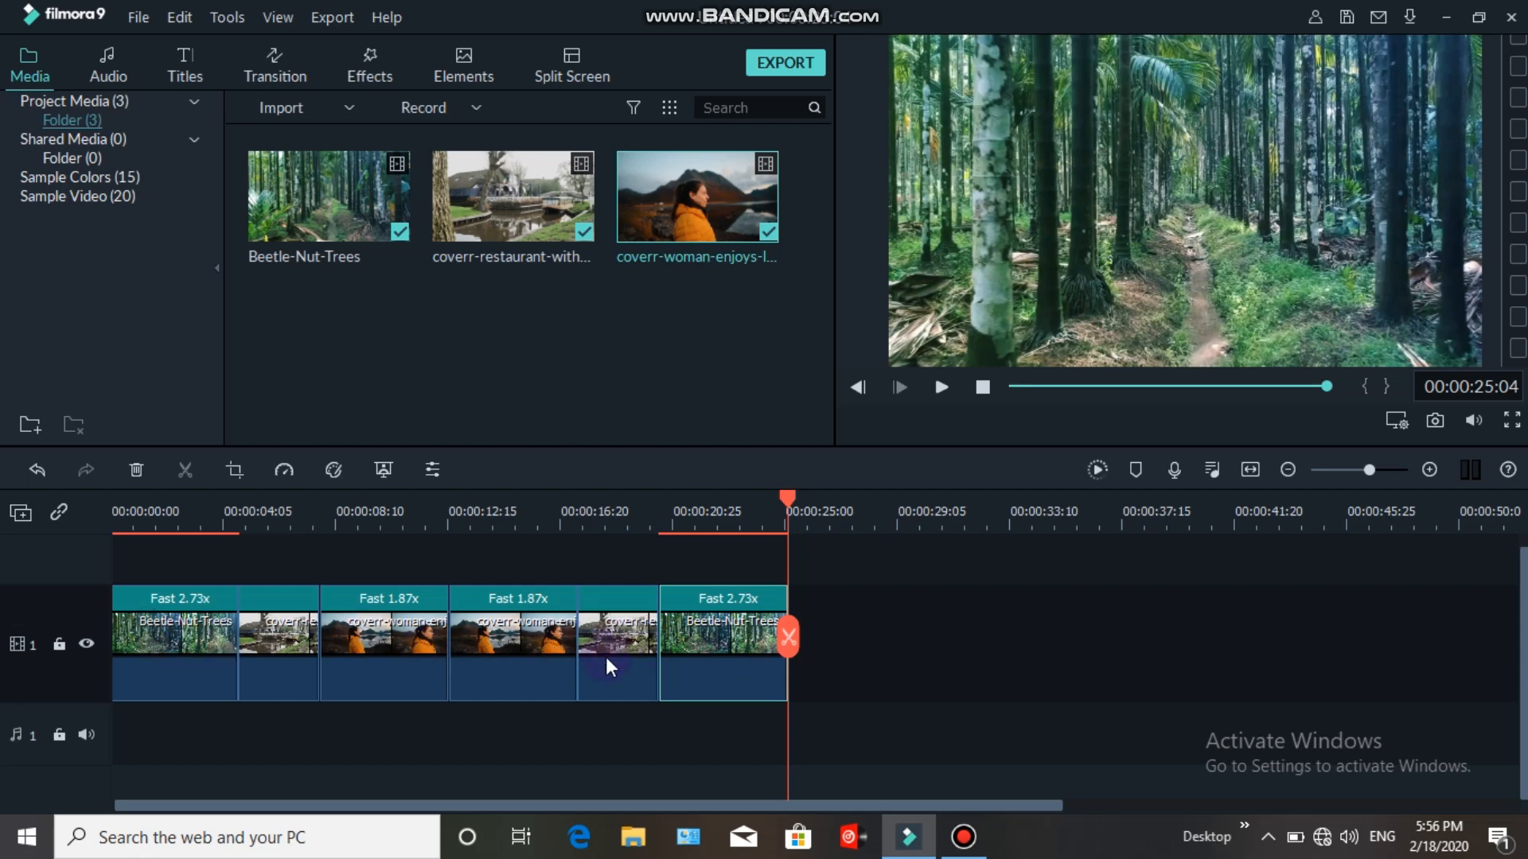
Reverse the second woman-at-lake clip and set its custom speed to 3.592, declining the proxy file
{"action": "left_click", "coordinate": [532, 646]}
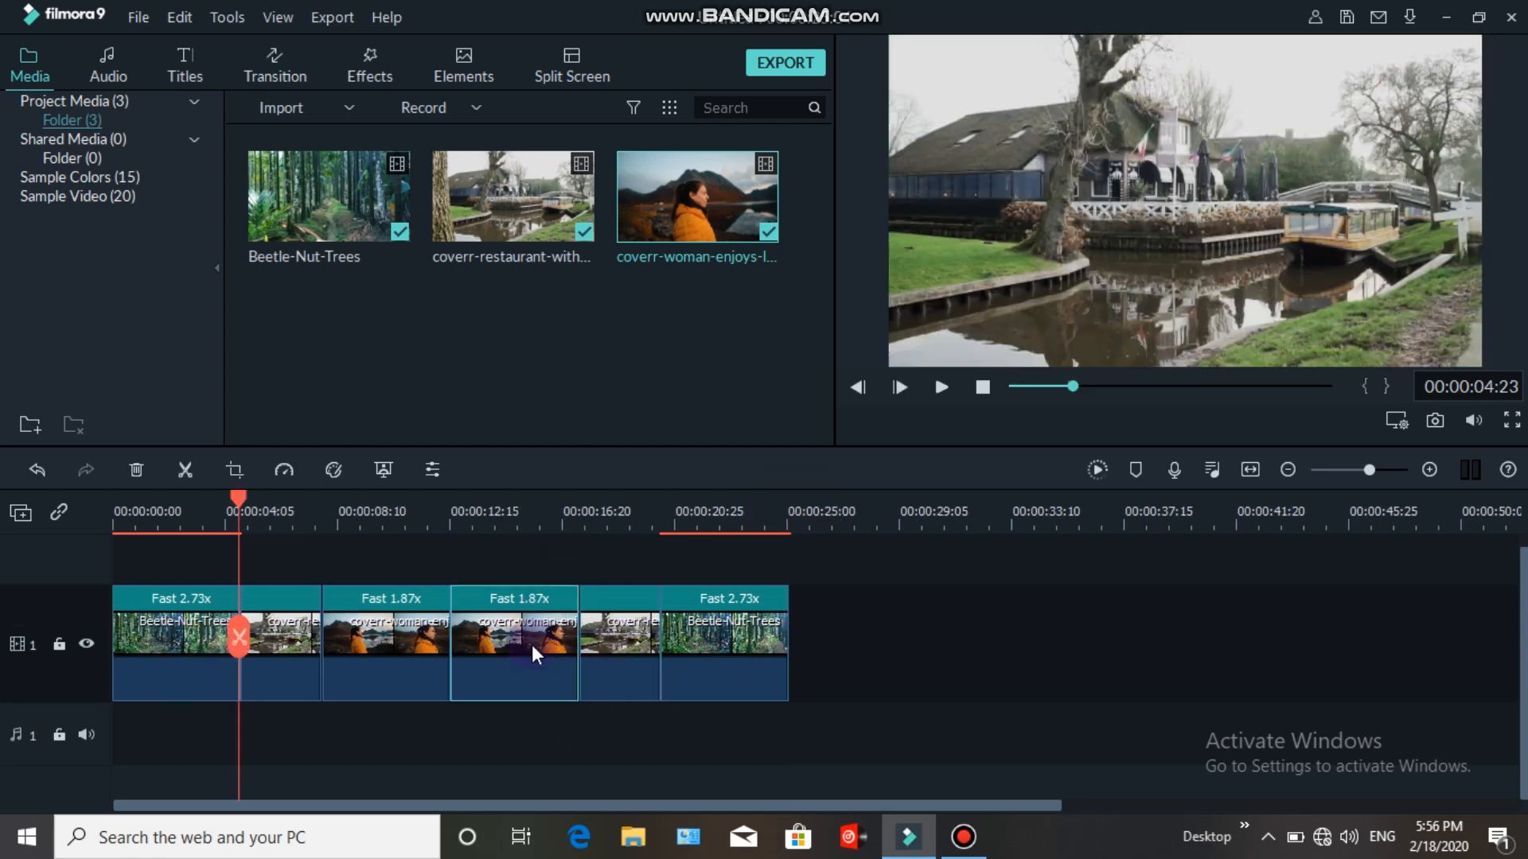
{"action": "right_click", "coordinate": [528, 643]}
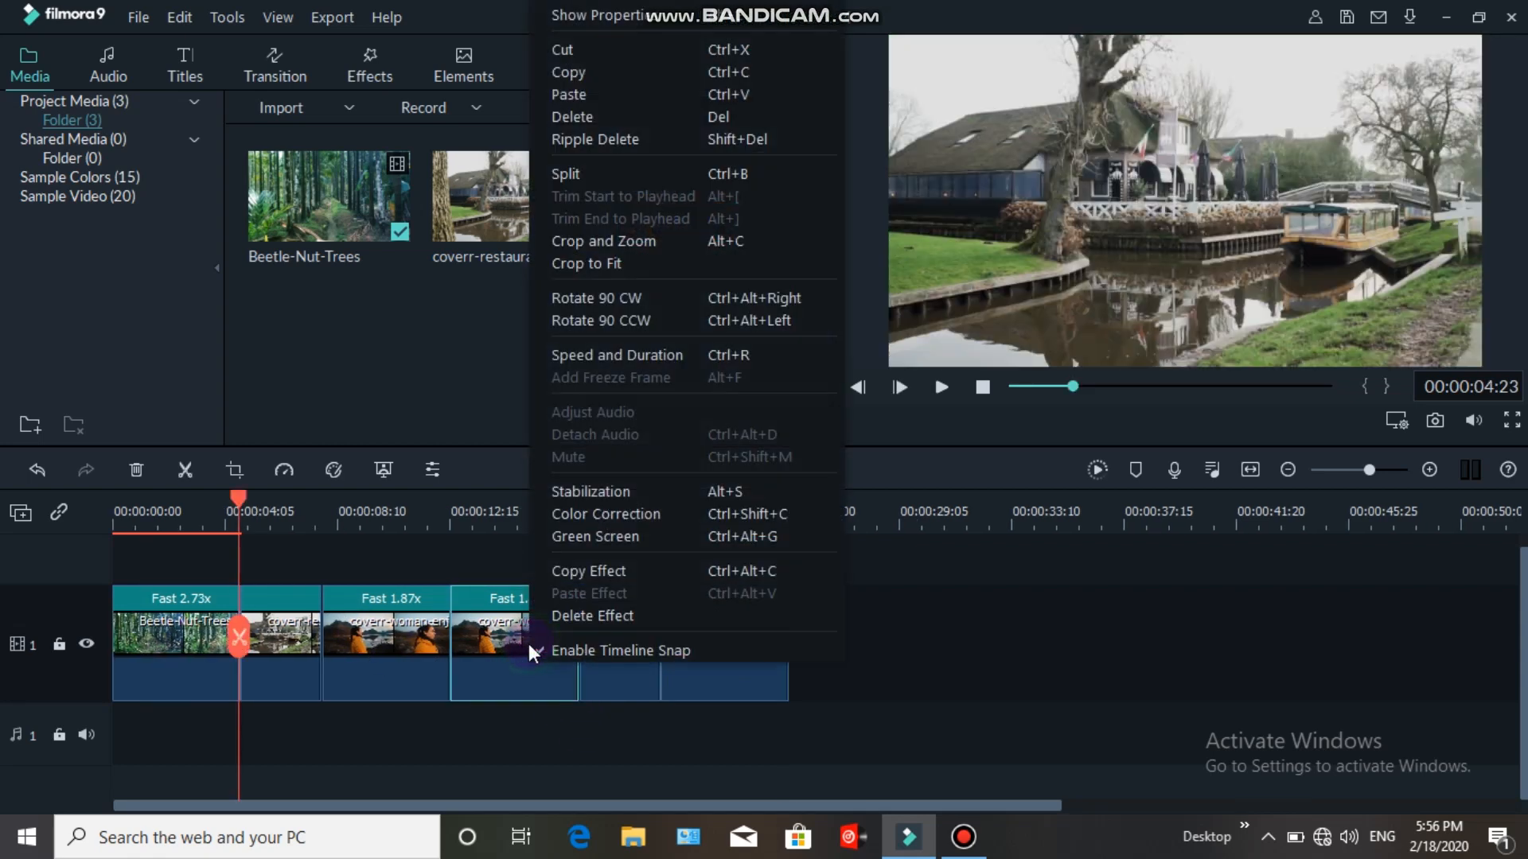
{"action": "left_click", "coordinate": [616, 354]}
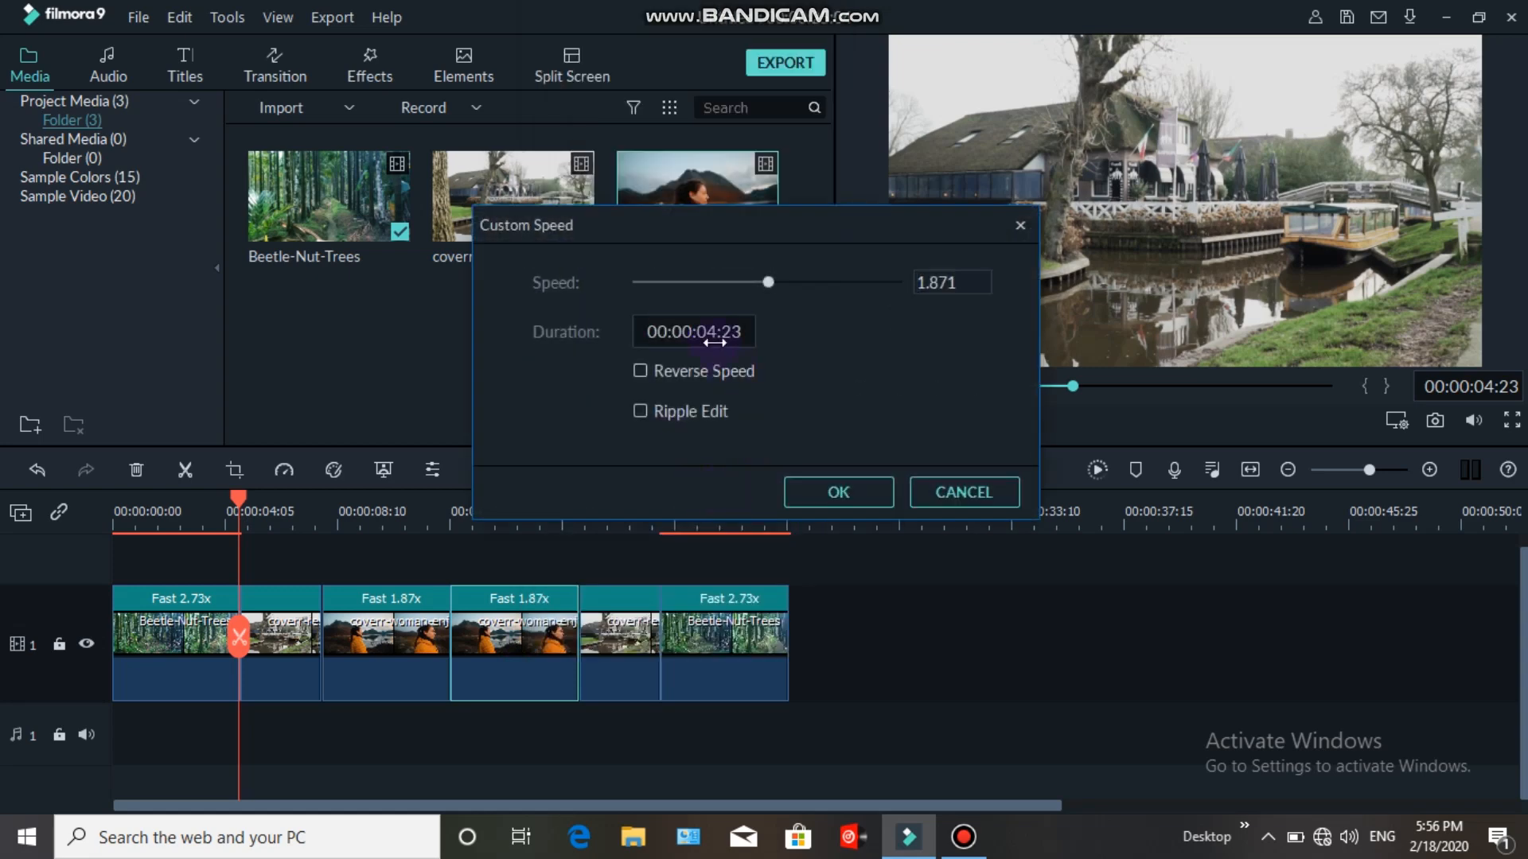
{"action": "left_click", "coordinate": [645, 370]}
{"action": "left_click_drag", "start_coordinate": [766, 282], "coordinate": [774, 285]}
{"action": "left_click", "coordinate": [805, 497]}
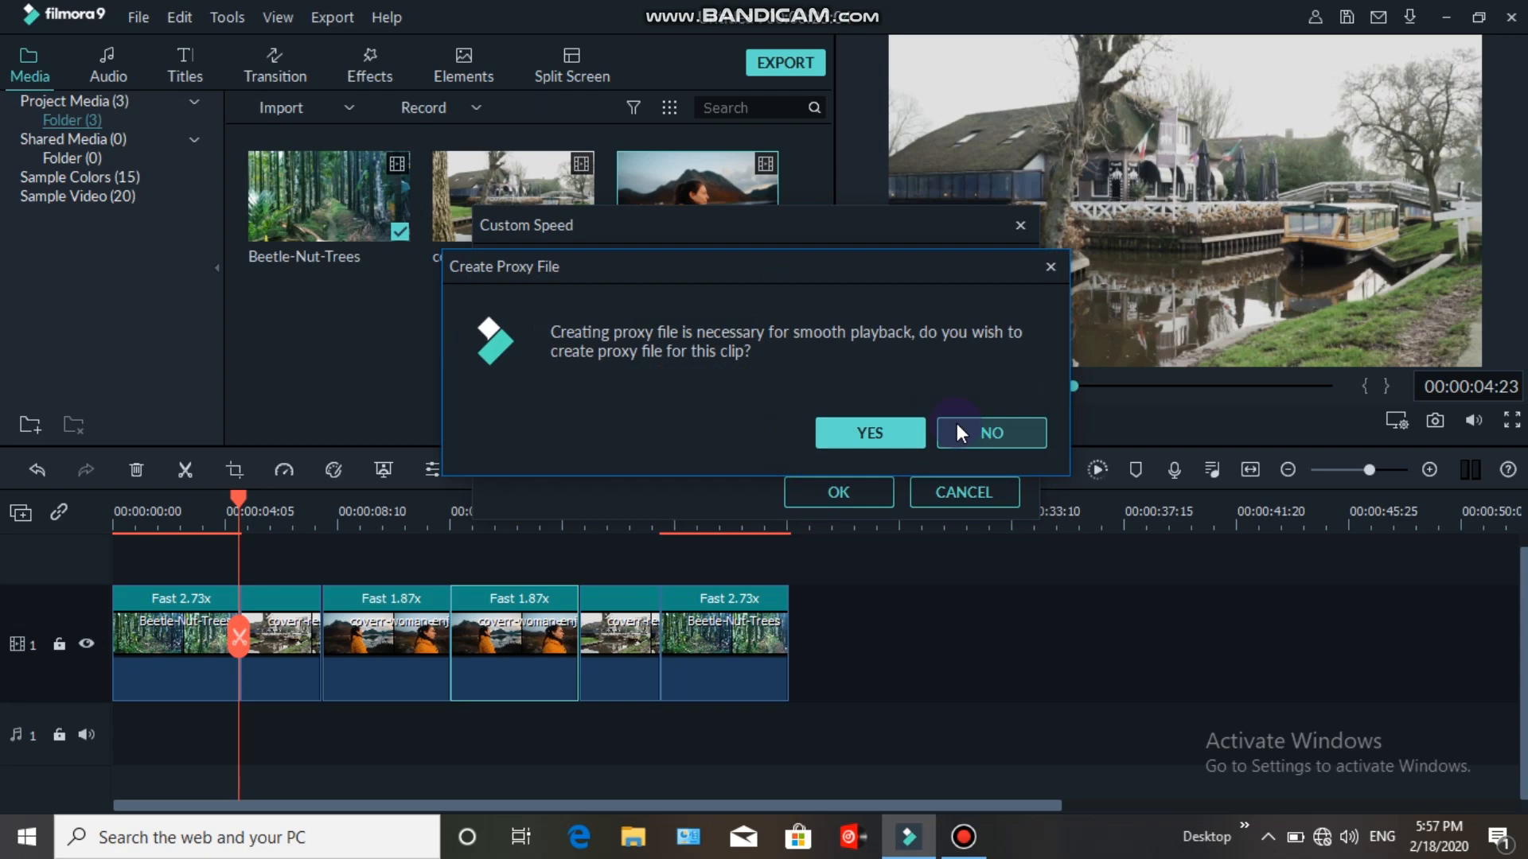
{"action": "left_click", "coordinate": [958, 430]}
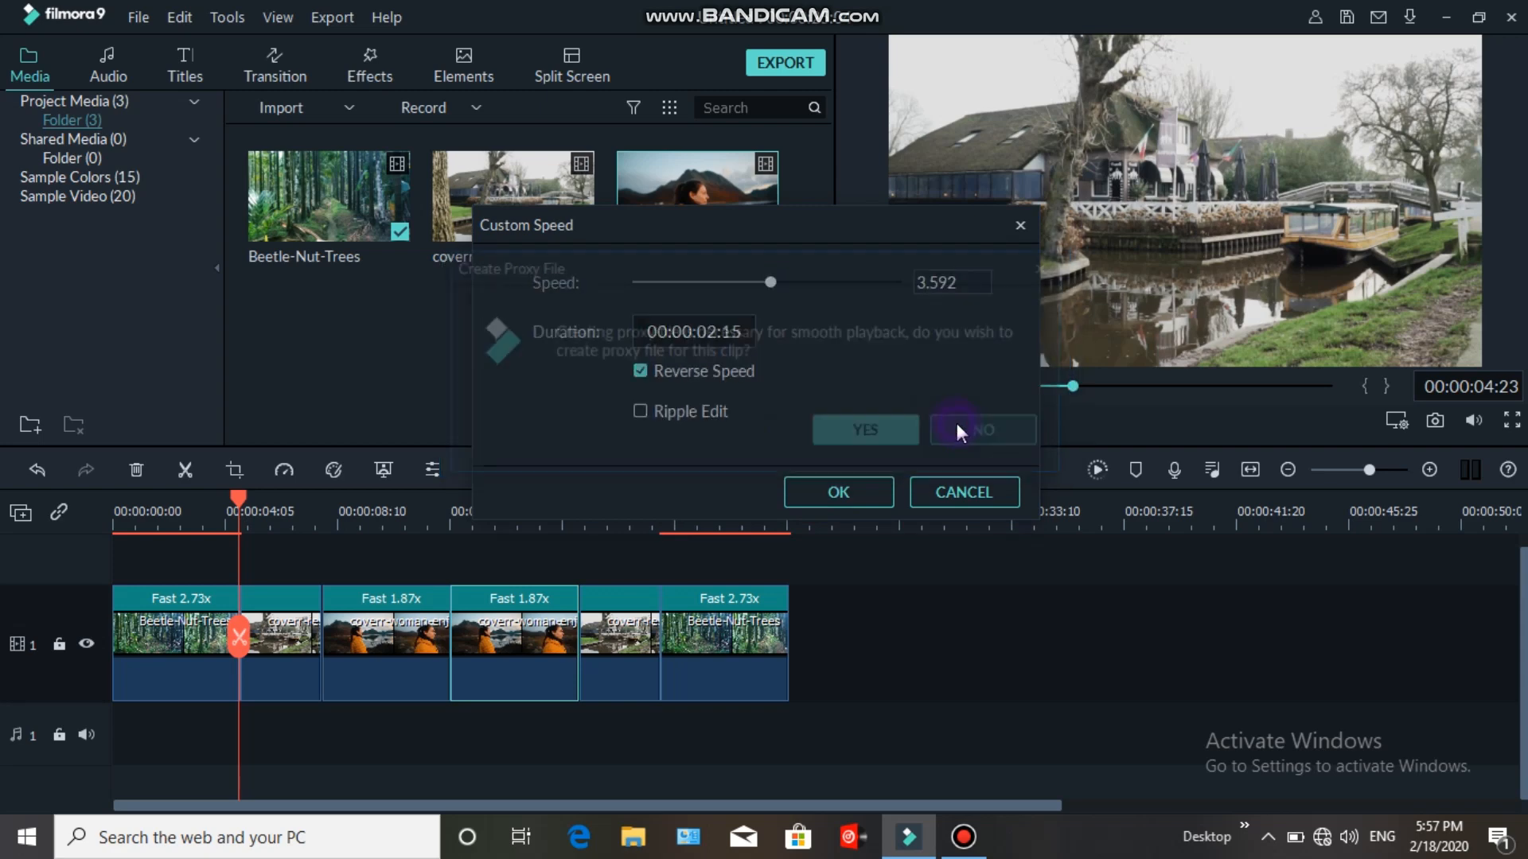
Close the gap between the reversed woman-at-lake clip and the second restaurant clip
{"action": "left_click", "coordinate": [545, 618]}
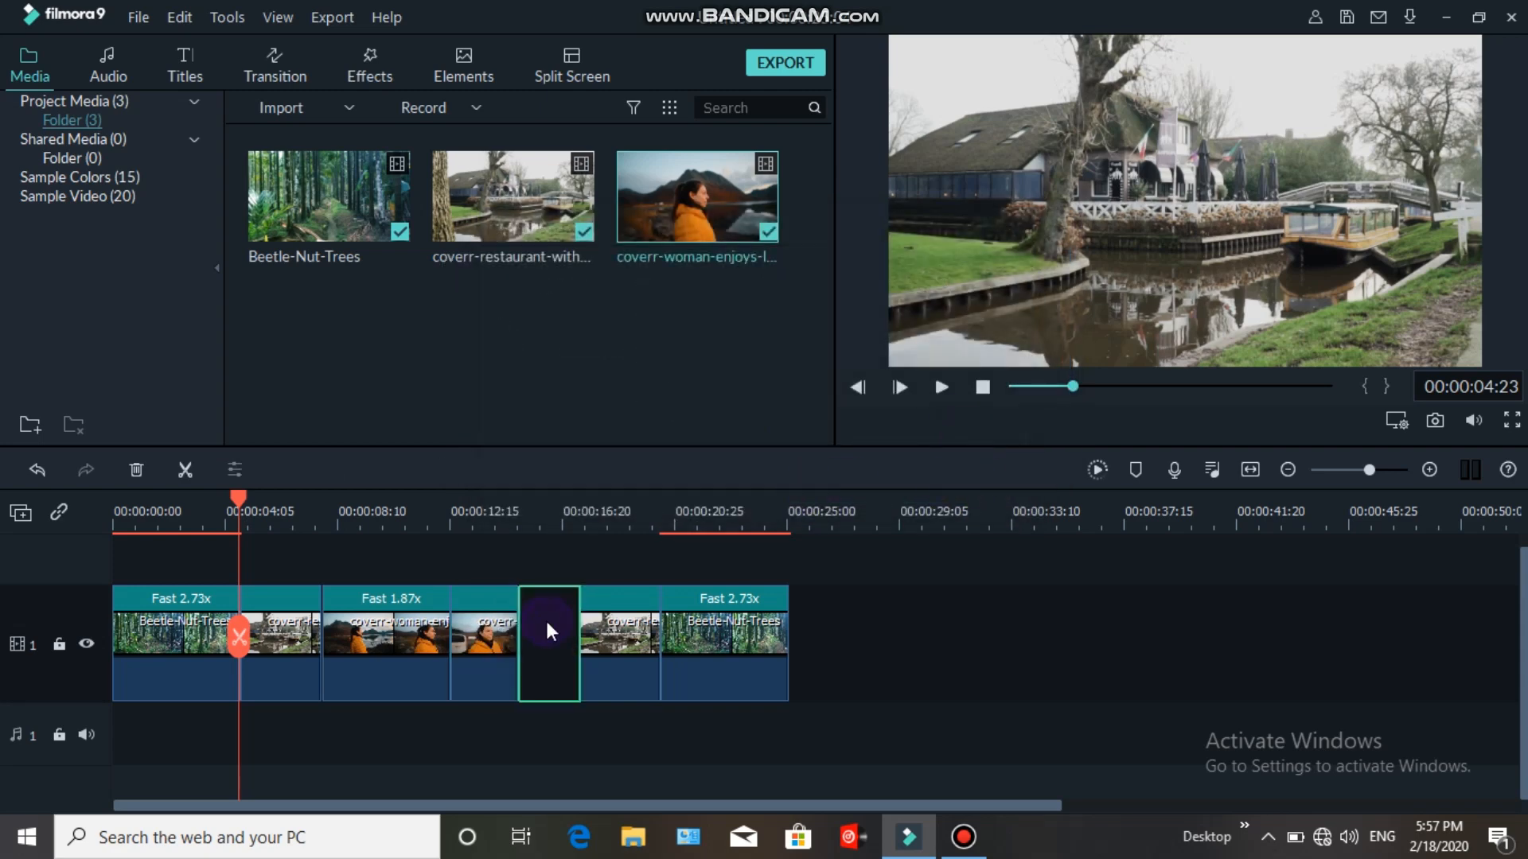
{"action": "right_click", "coordinate": [547, 613]}
{"action": "left_click", "coordinate": [633, 635]}
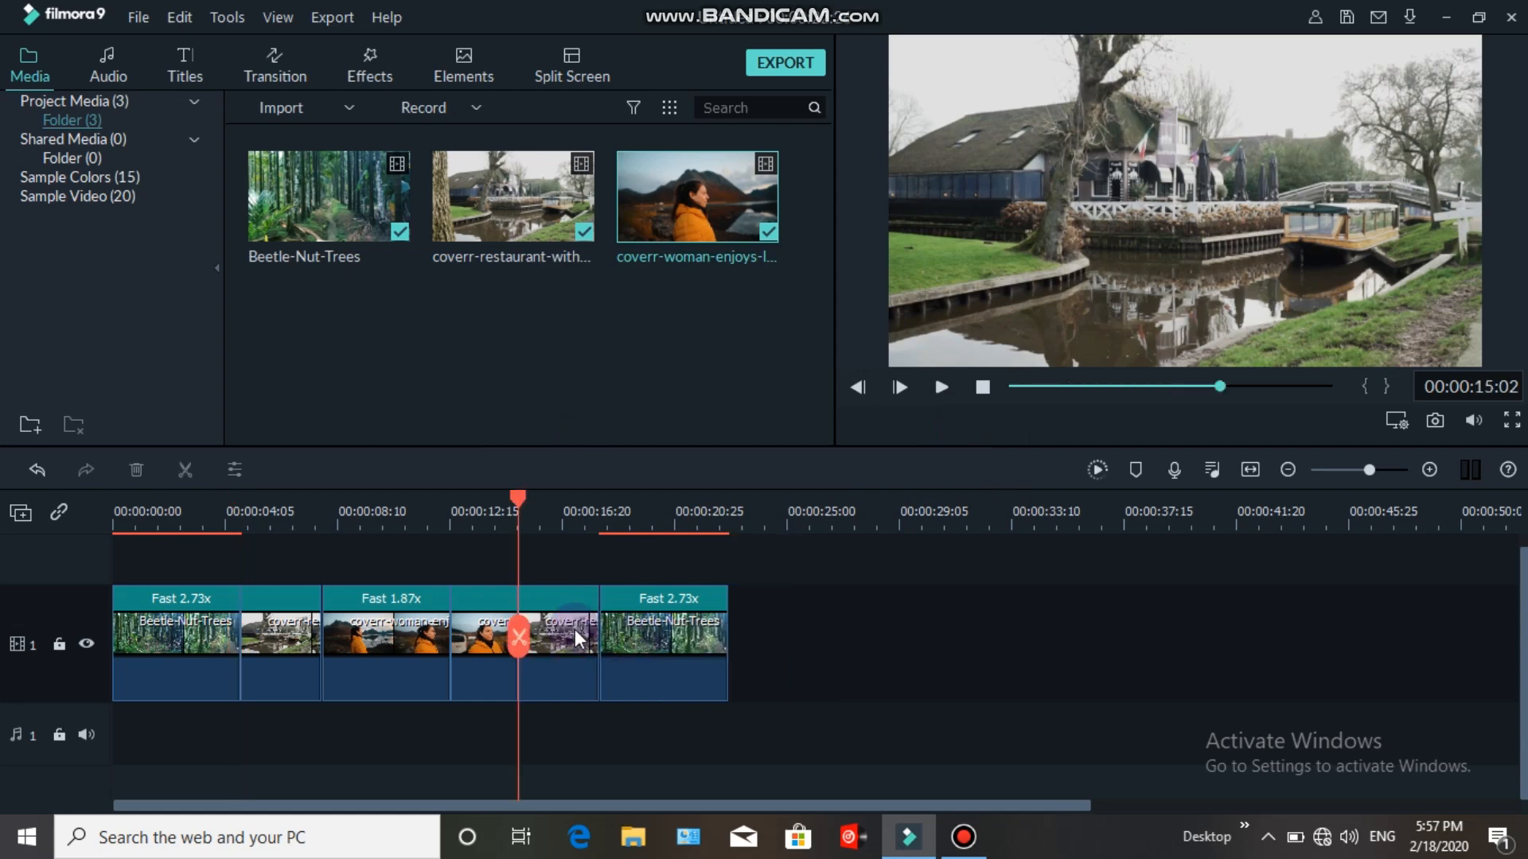
Speed up the second restaurant clip with a custom speed and reverse its playback
{"action": "right_click", "coordinate": [572, 629]}
{"action": "left_click", "coordinate": [728, 395]}
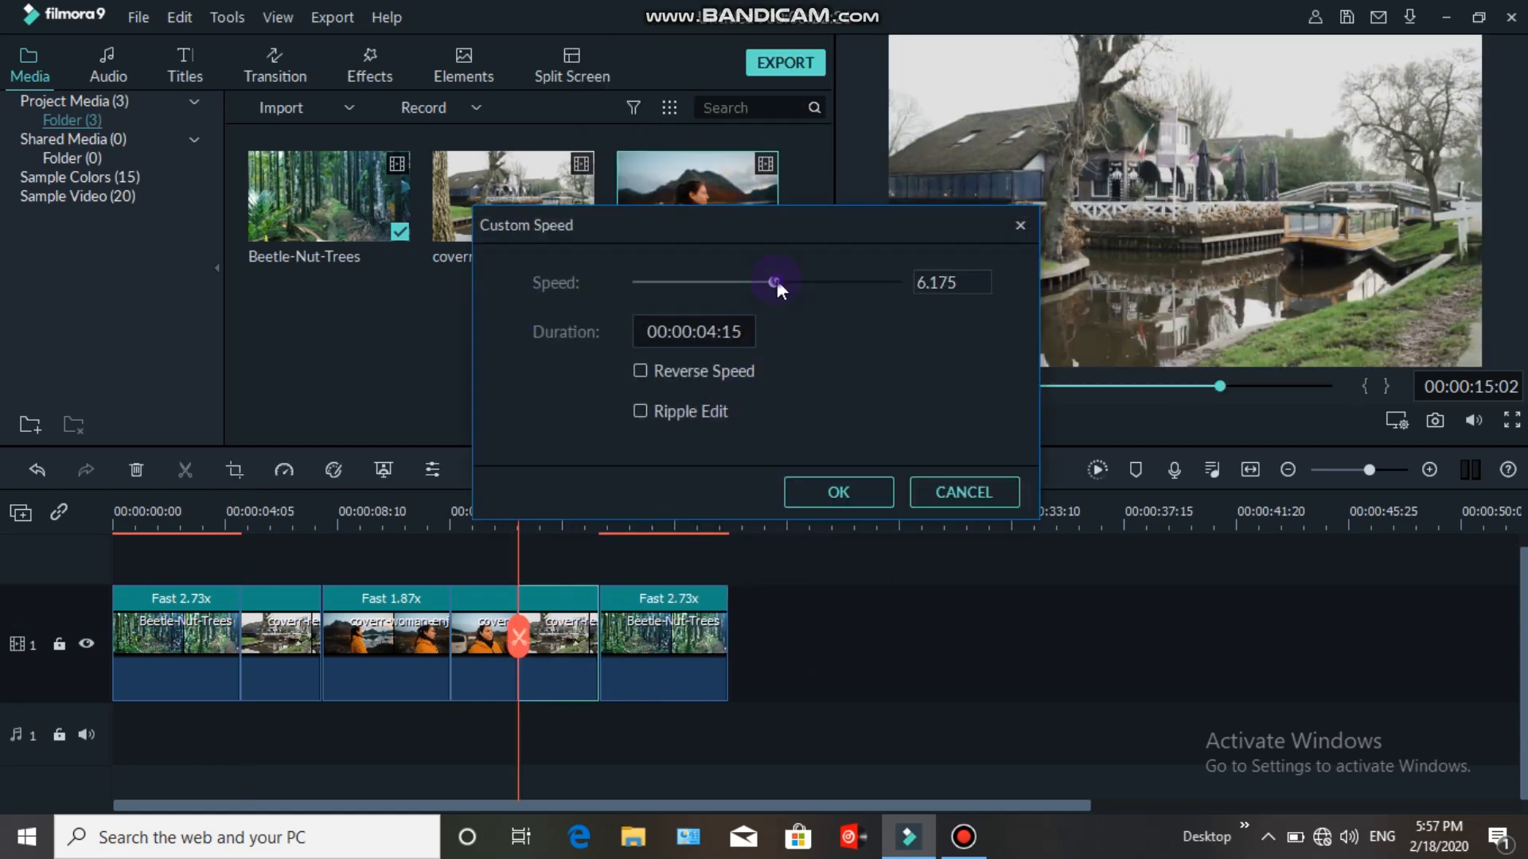
{"action": "left_click_drag", "start_coordinate": [778, 280], "coordinate": [782, 290]}
{"action": "left_click", "coordinate": [641, 371]}
{"action": "left_click", "coordinate": [804, 496]}
Reverse the last Beetle-Nut-Trees clip at a custom speed of 6.175 and close the gap in front of it
{"action": "left_click", "coordinate": [669, 636]}
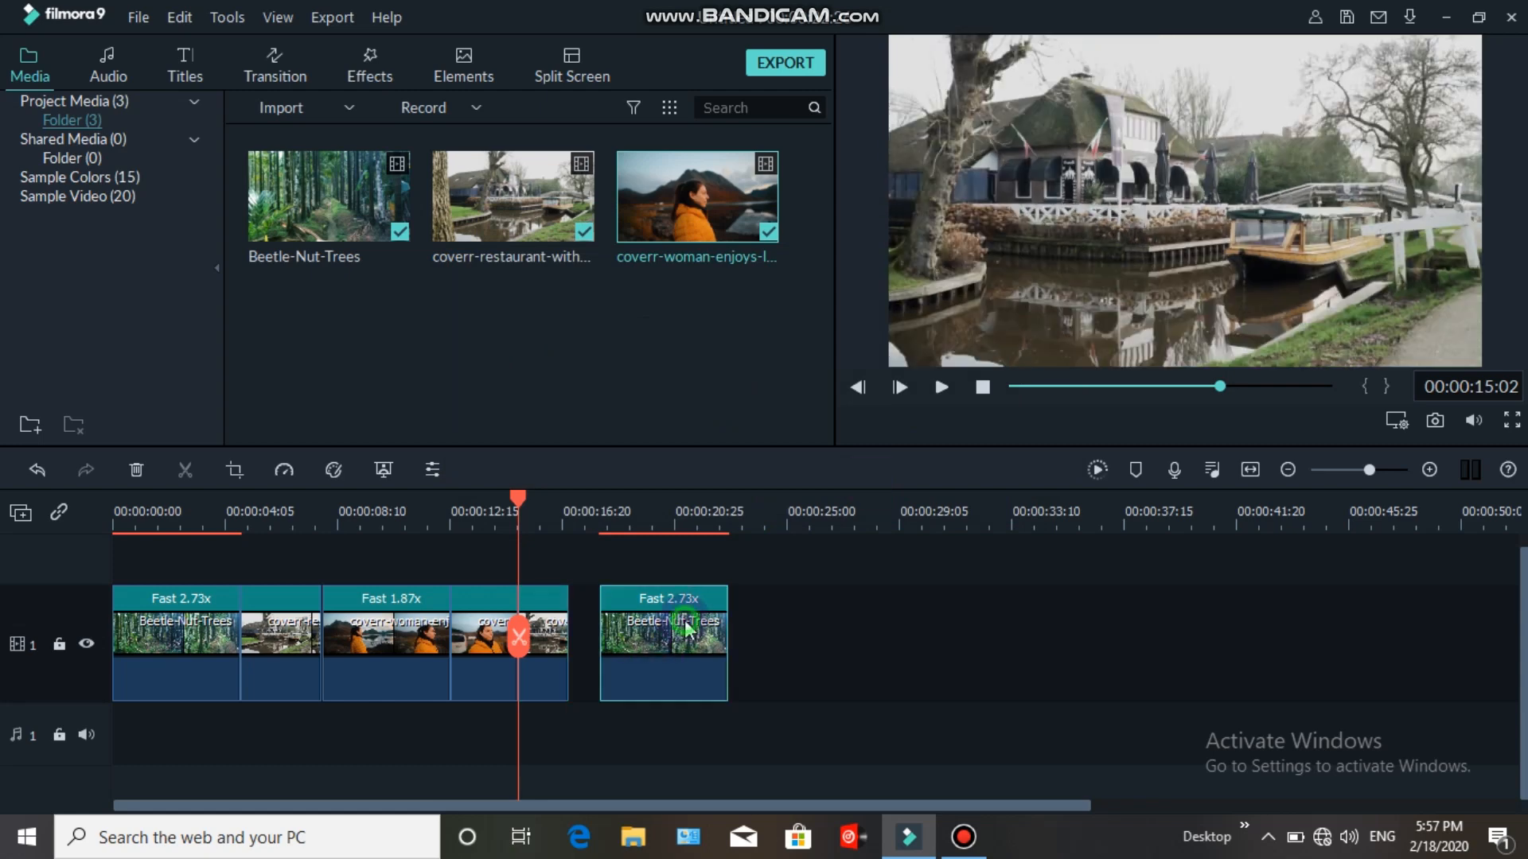
{"action": "right_click", "coordinate": [701, 628]}
{"action": "left_click", "coordinate": [809, 345]}
{"action": "left_click_drag", "start_coordinate": [772, 279], "coordinate": [774, 281]}
{"action": "left_click", "coordinate": [775, 279]}
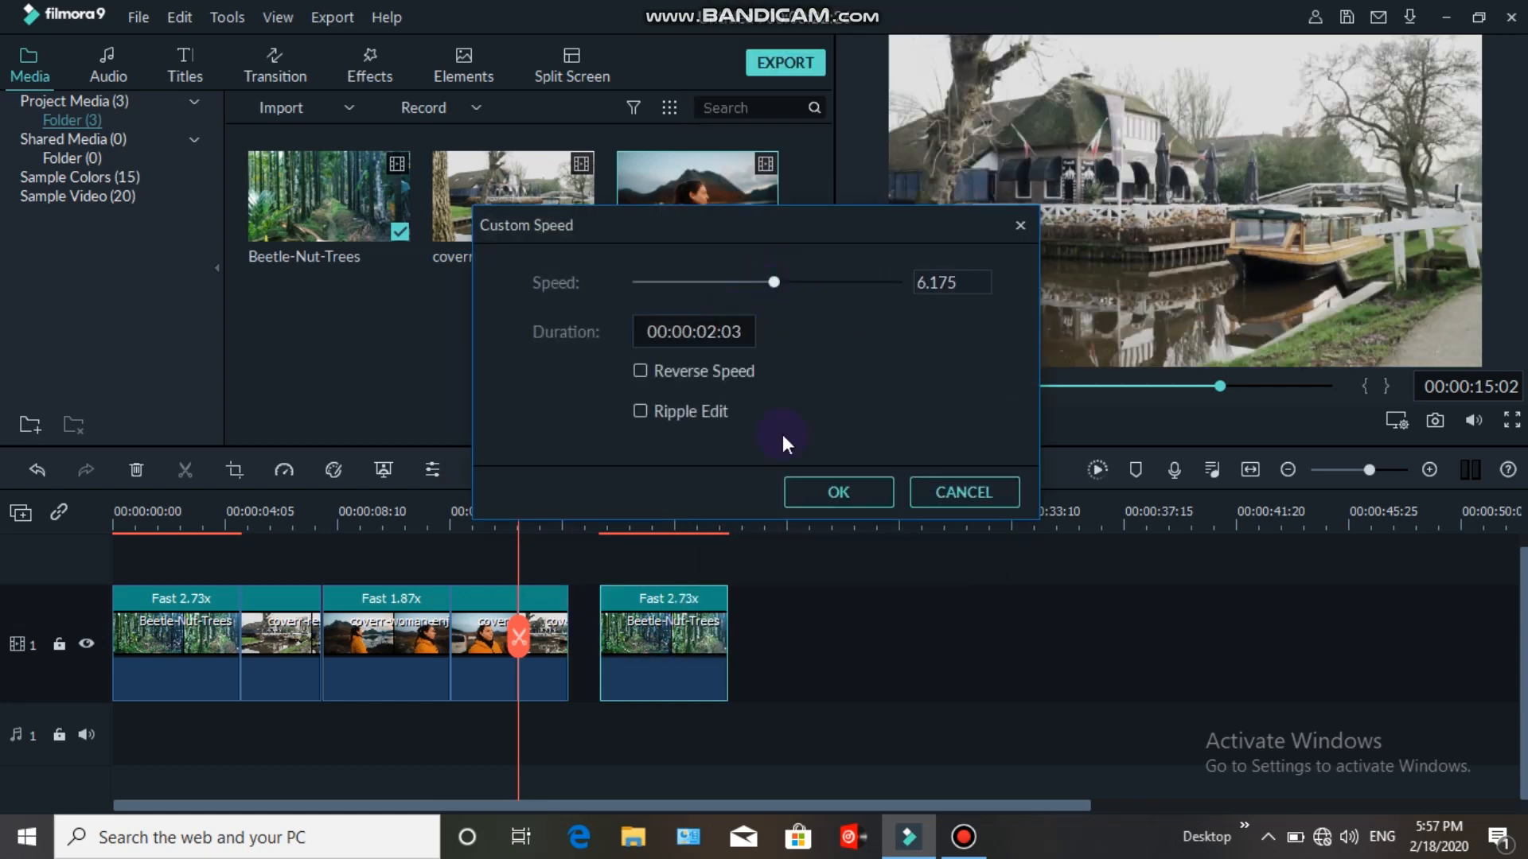
{"action": "left_click", "coordinate": [640, 371]}
{"action": "left_click", "coordinate": [810, 487]}
{"action": "left_click", "coordinate": [589, 622]}
{"action": "key", "text": "Delete"}
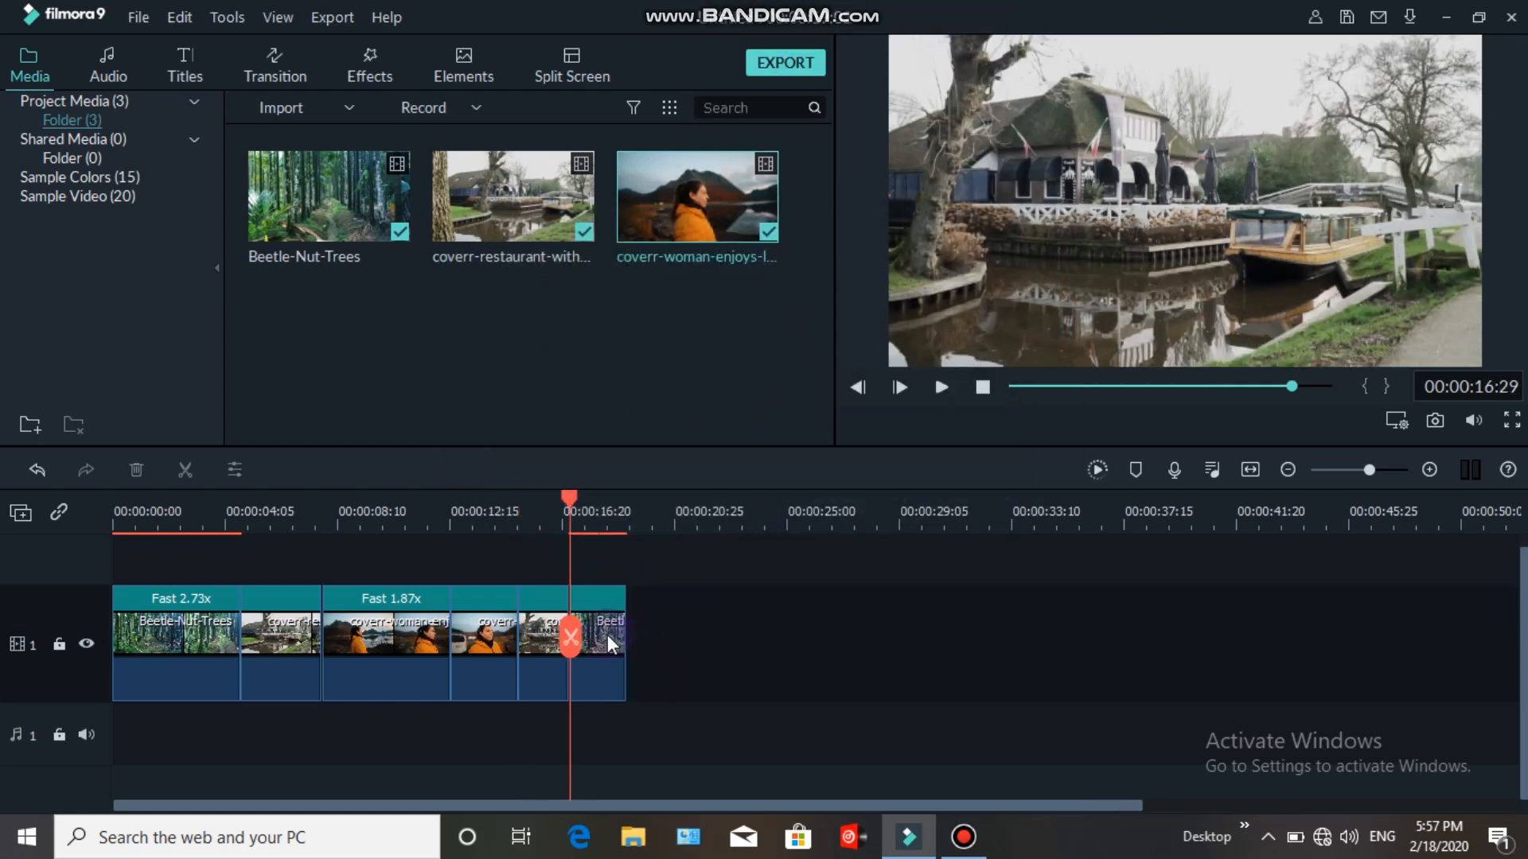
Return the playhead to the start of the timeline and search the transitions for "zoom"
{"action": "left_click_drag", "start_coordinate": [571, 498], "coordinate": [114, 517]}
{"action": "left_click", "coordinate": [370, 65]}
{"action": "left_click", "coordinate": [277, 64]}
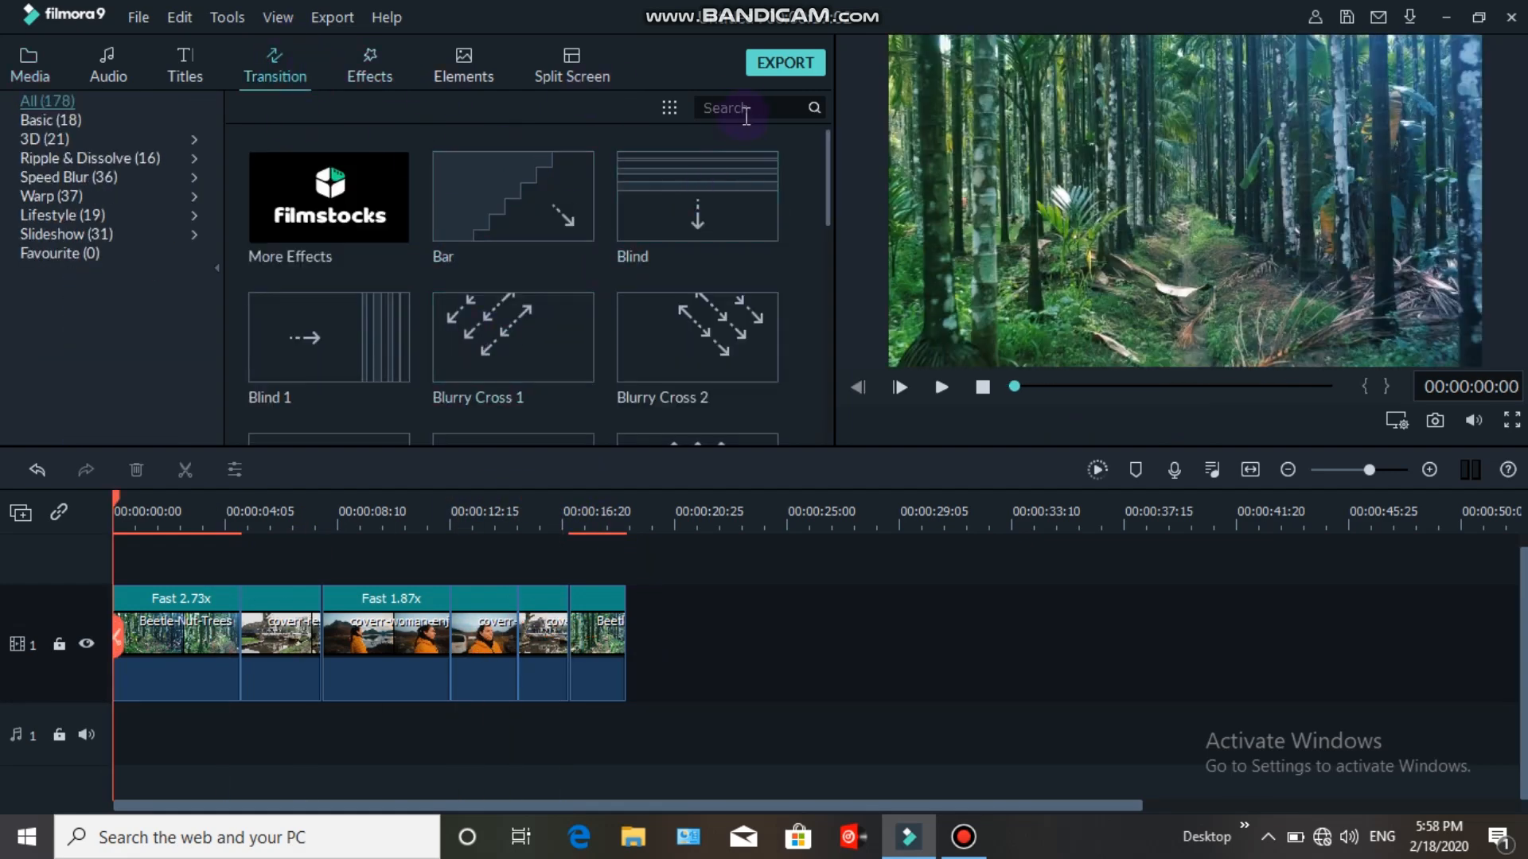
{"action": "type", "text": "zoom"}
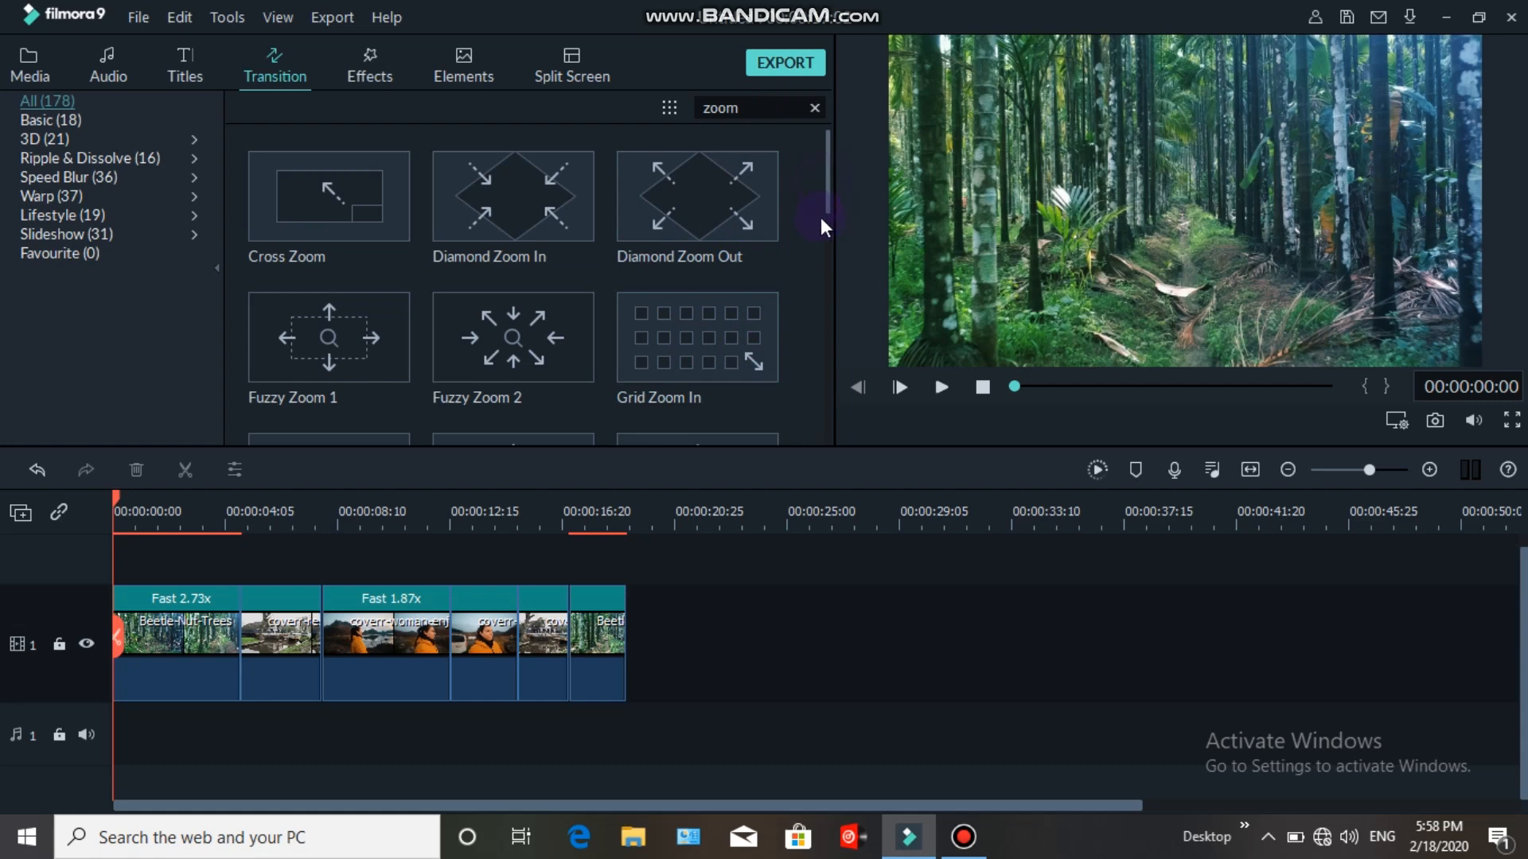
Add the Warp Zoom 3 transition at the first two cuts, on either side of the first restaurant clip
{"action": "left_click_drag", "start_coordinate": [827, 204], "coordinate": [812, 397]}
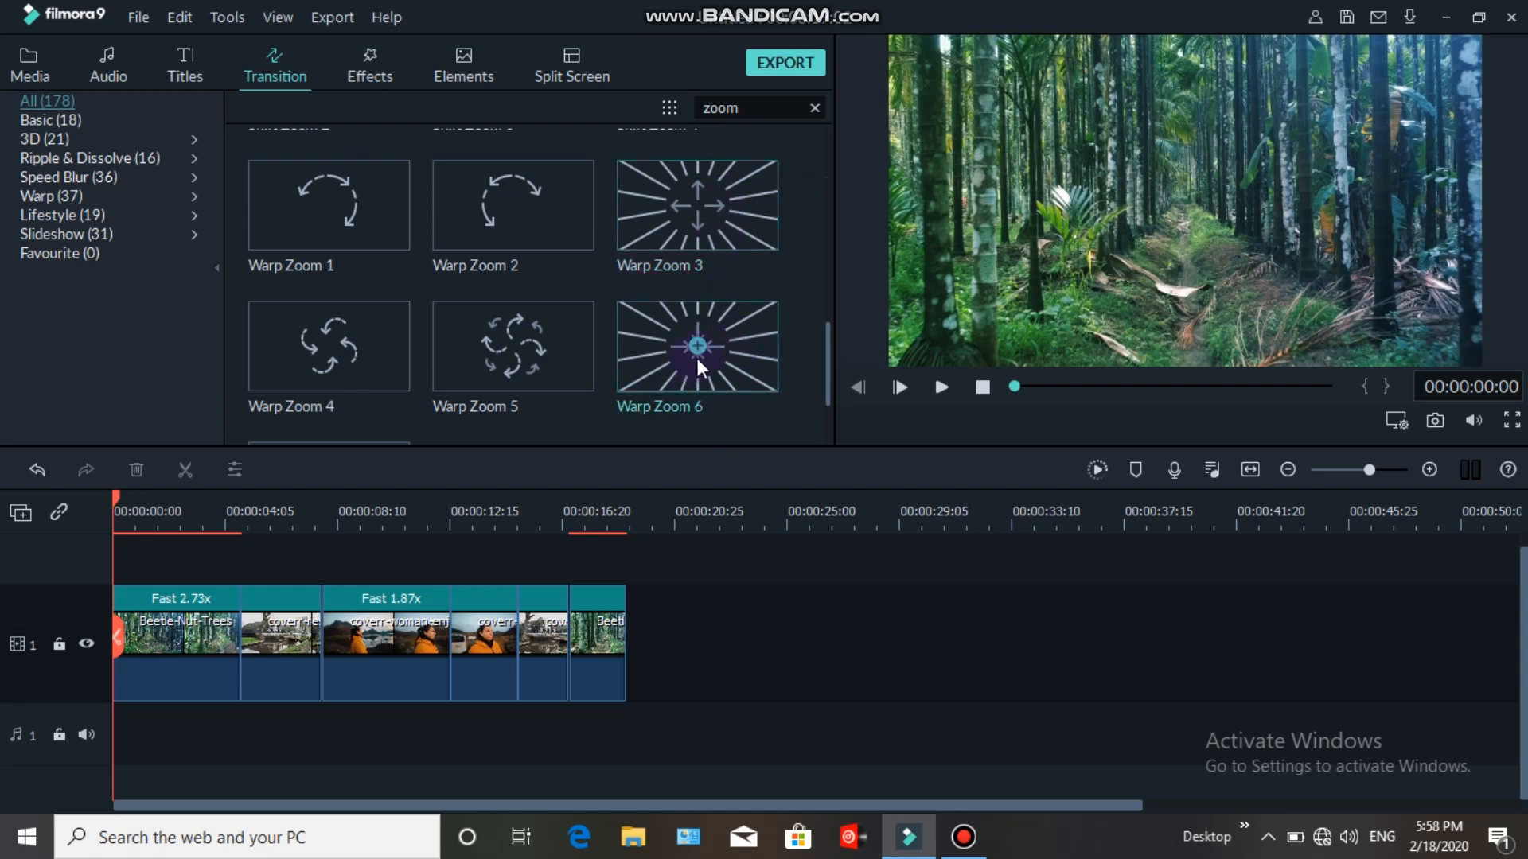
{"action": "left_click_drag", "start_coordinate": [498, 510], "coordinate": [834, 516]}
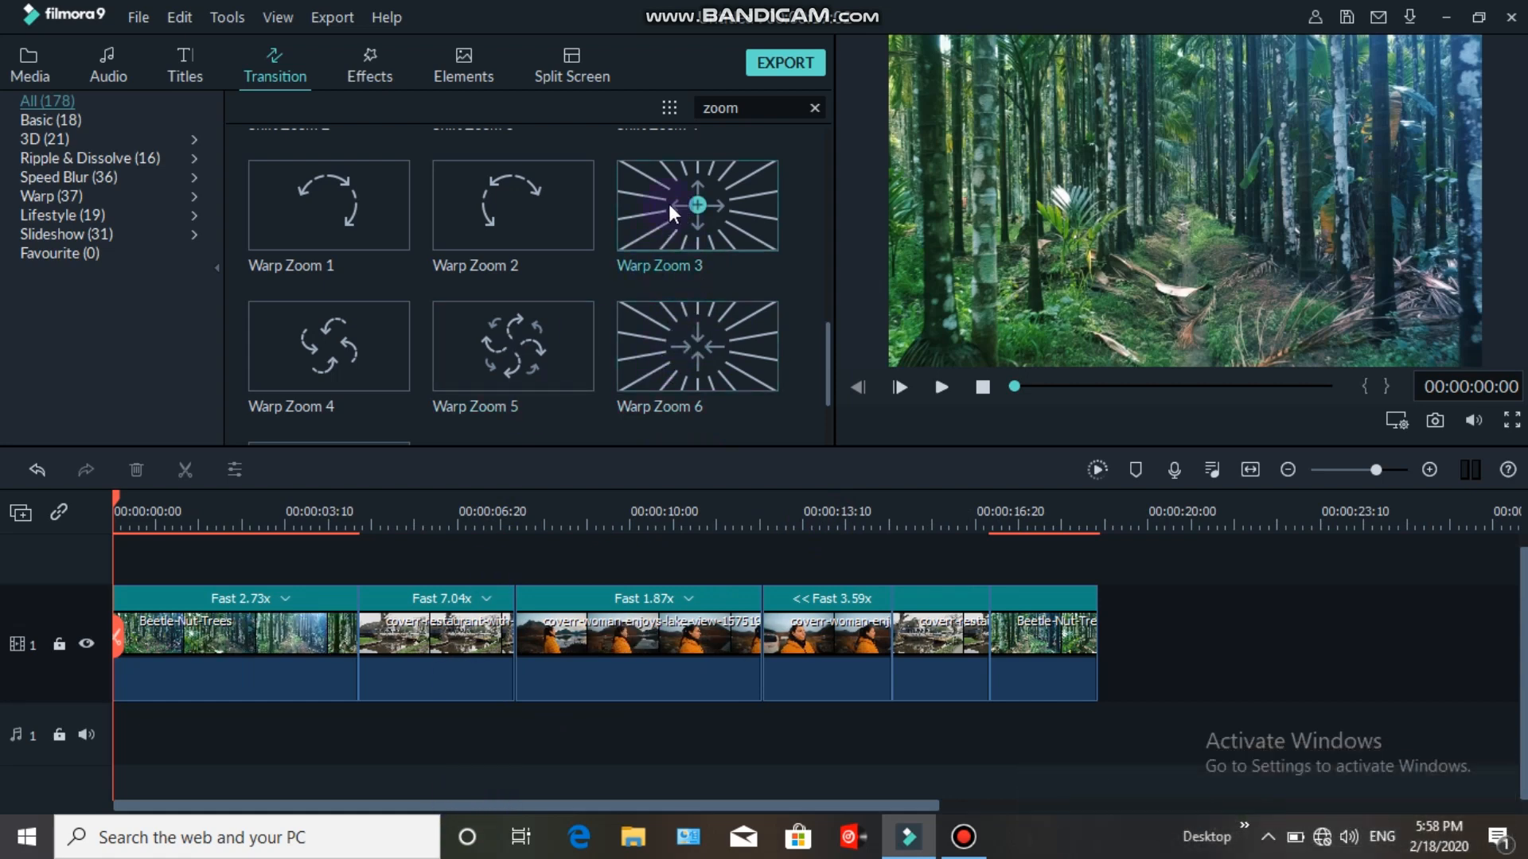
{"action": "left_click_drag", "start_coordinate": [669, 204], "coordinate": [354, 646]}
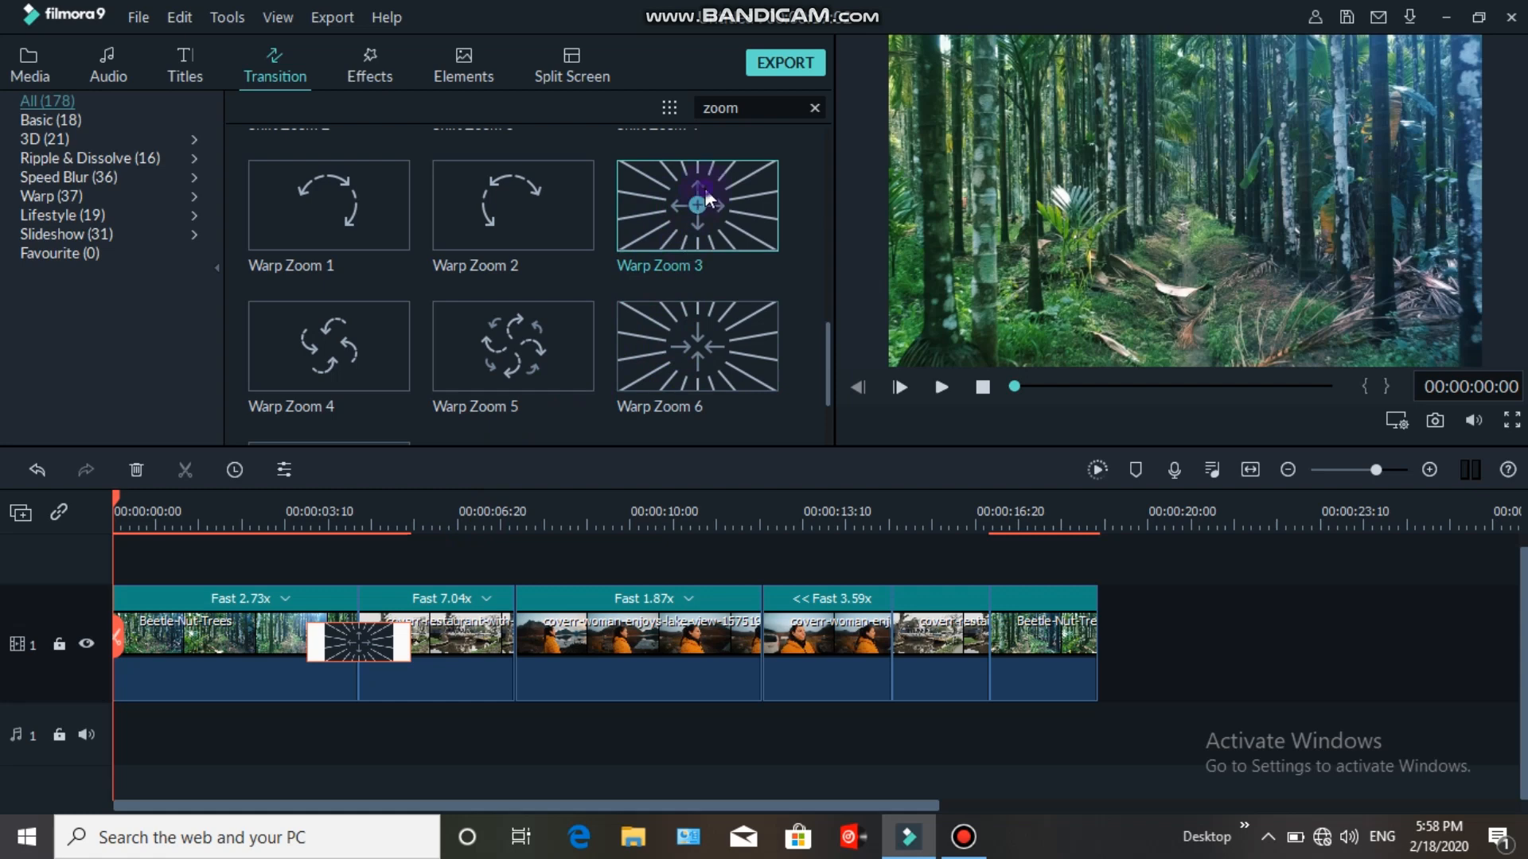
{"action": "left_click_drag", "start_coordinate": [707, 200], "coordinate": [501, 641]}
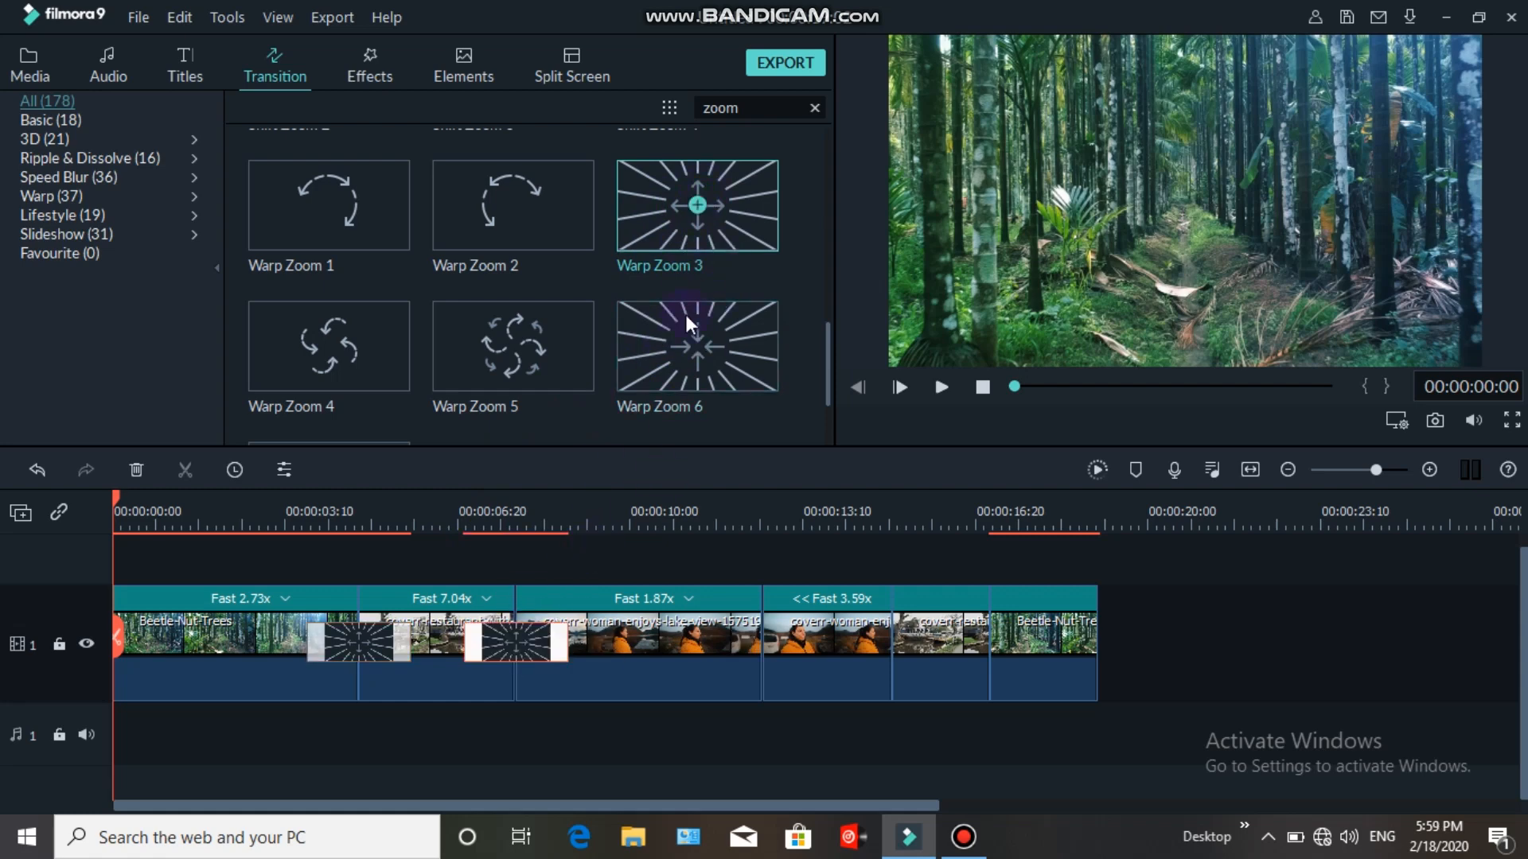
Add the Warp Zoom 6 transition at each of the last three cuts on the track
{"action": "left_click_drag", "start_coordinate": [679, 331], "coordinate": [709, 639]}
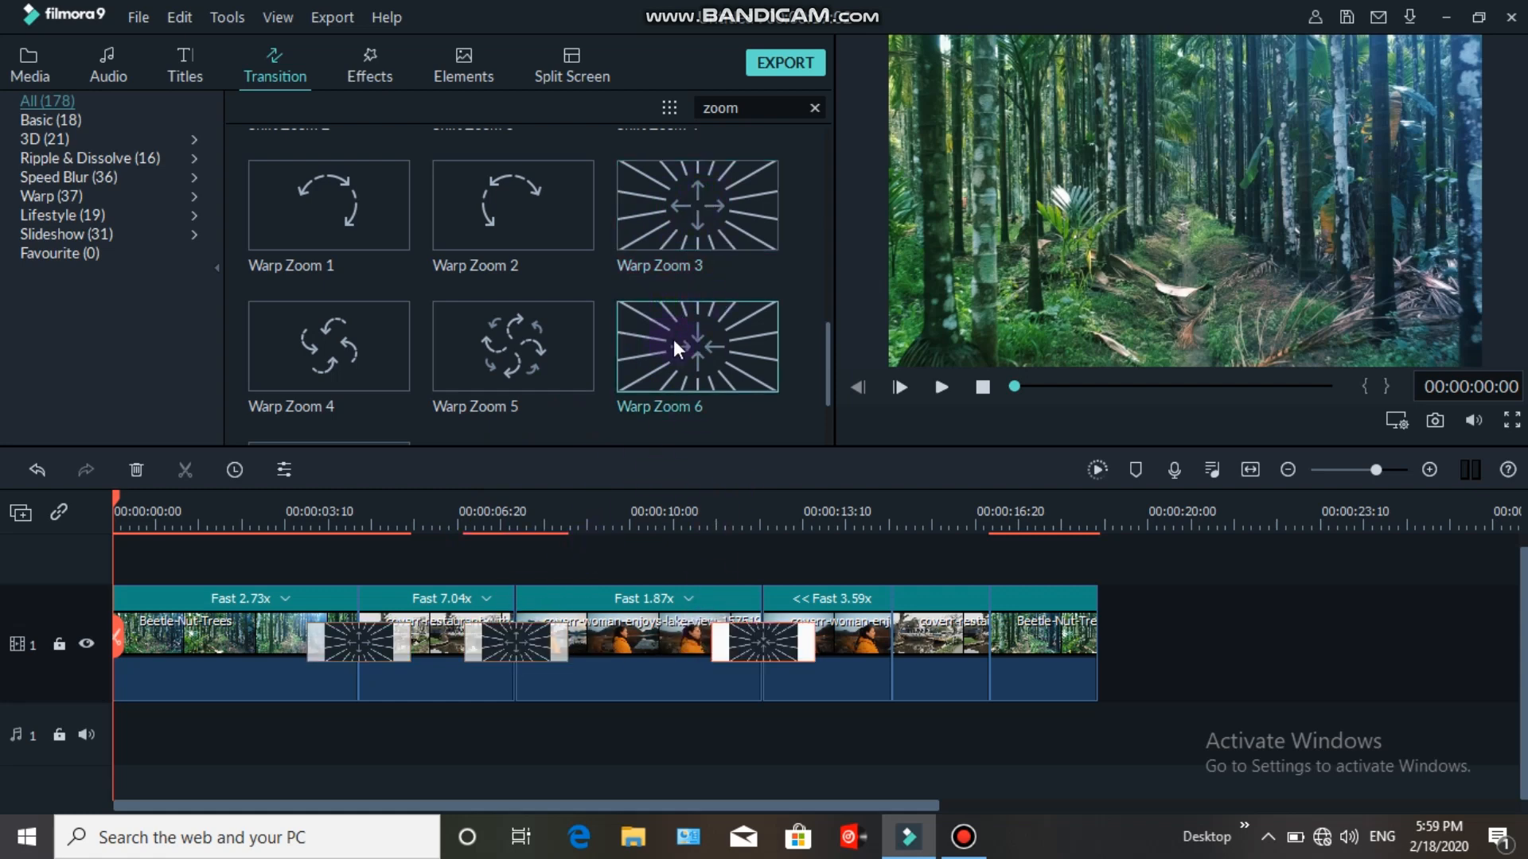
{"action": "left_click_drag", "start_coordinate": [657, 321], "coordinate": [882, 639]}
{"action": "left_click_drag", "start_coordinate": [720, 316], "coordinate": [965, 646]}
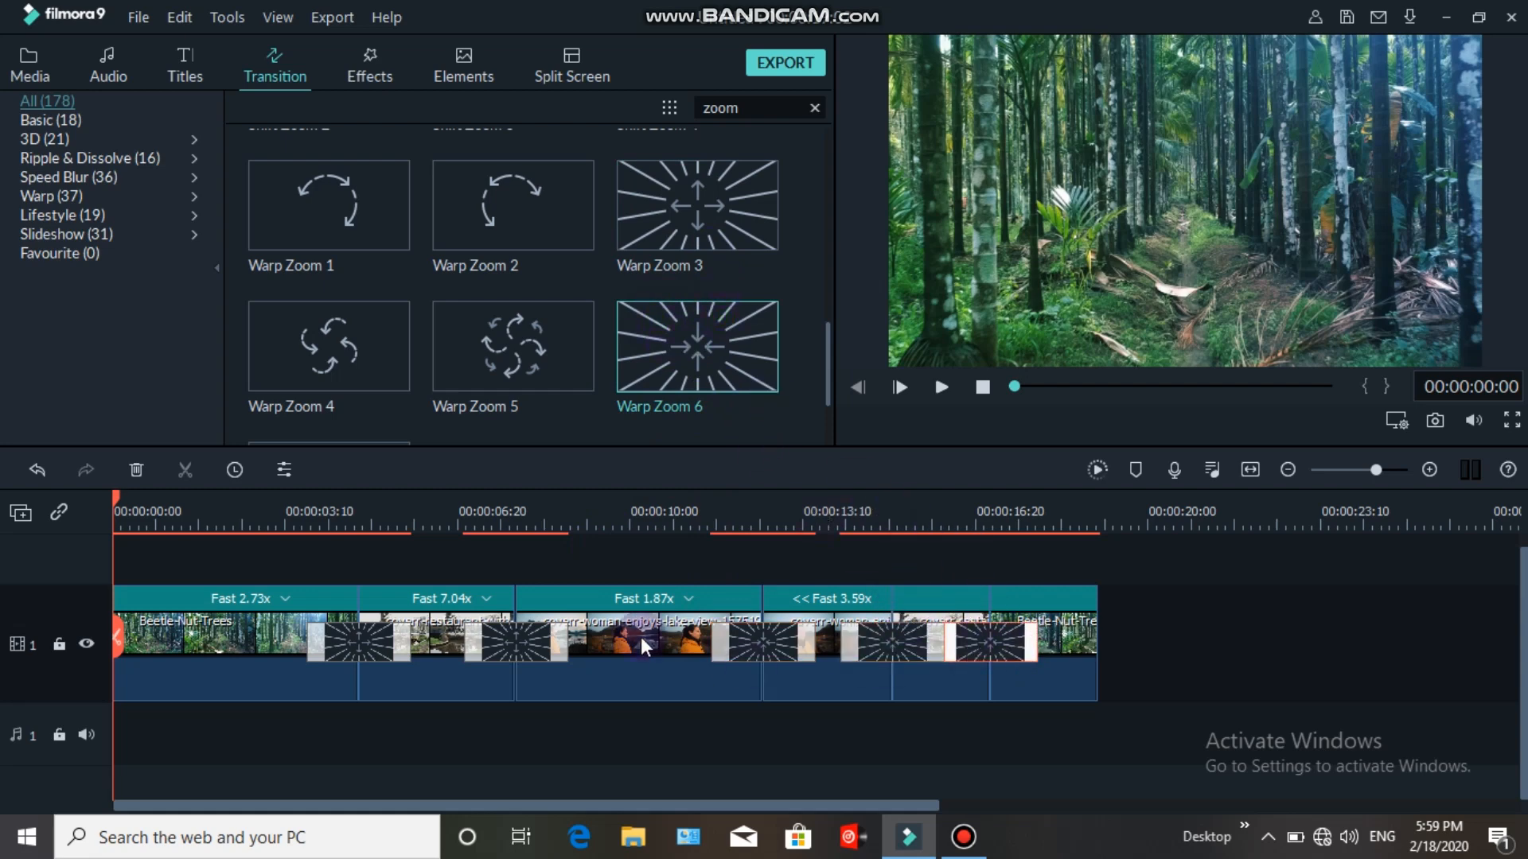
Set the first transition's duration to 00:00:00:29 and try to apply it to all transitions
{"action": "left_click", "coordinate": [345, 634]}
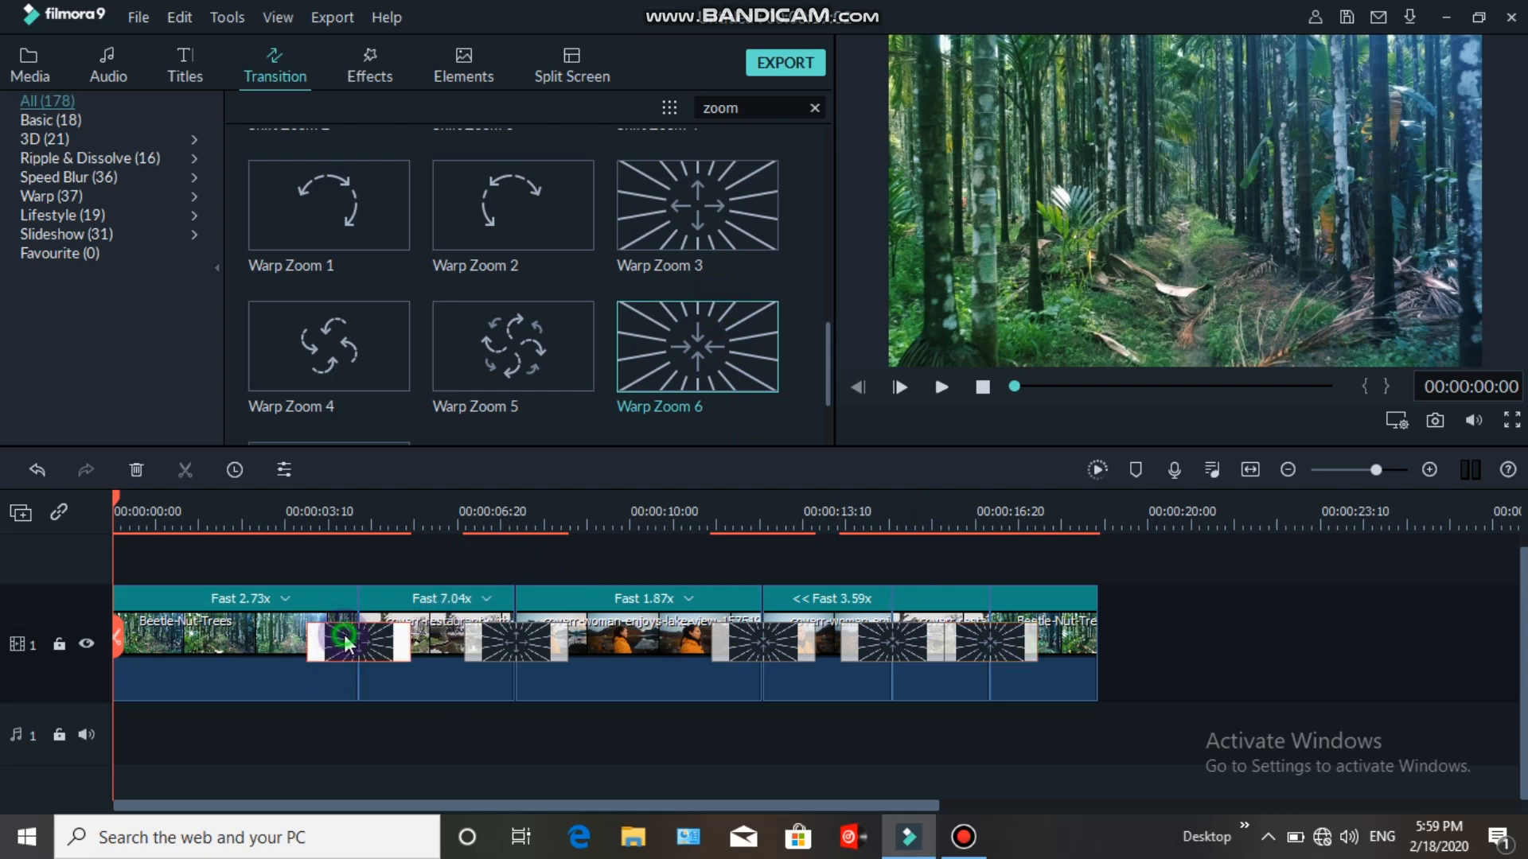
{"action": "right_click", "coordinate": [344, 633]}
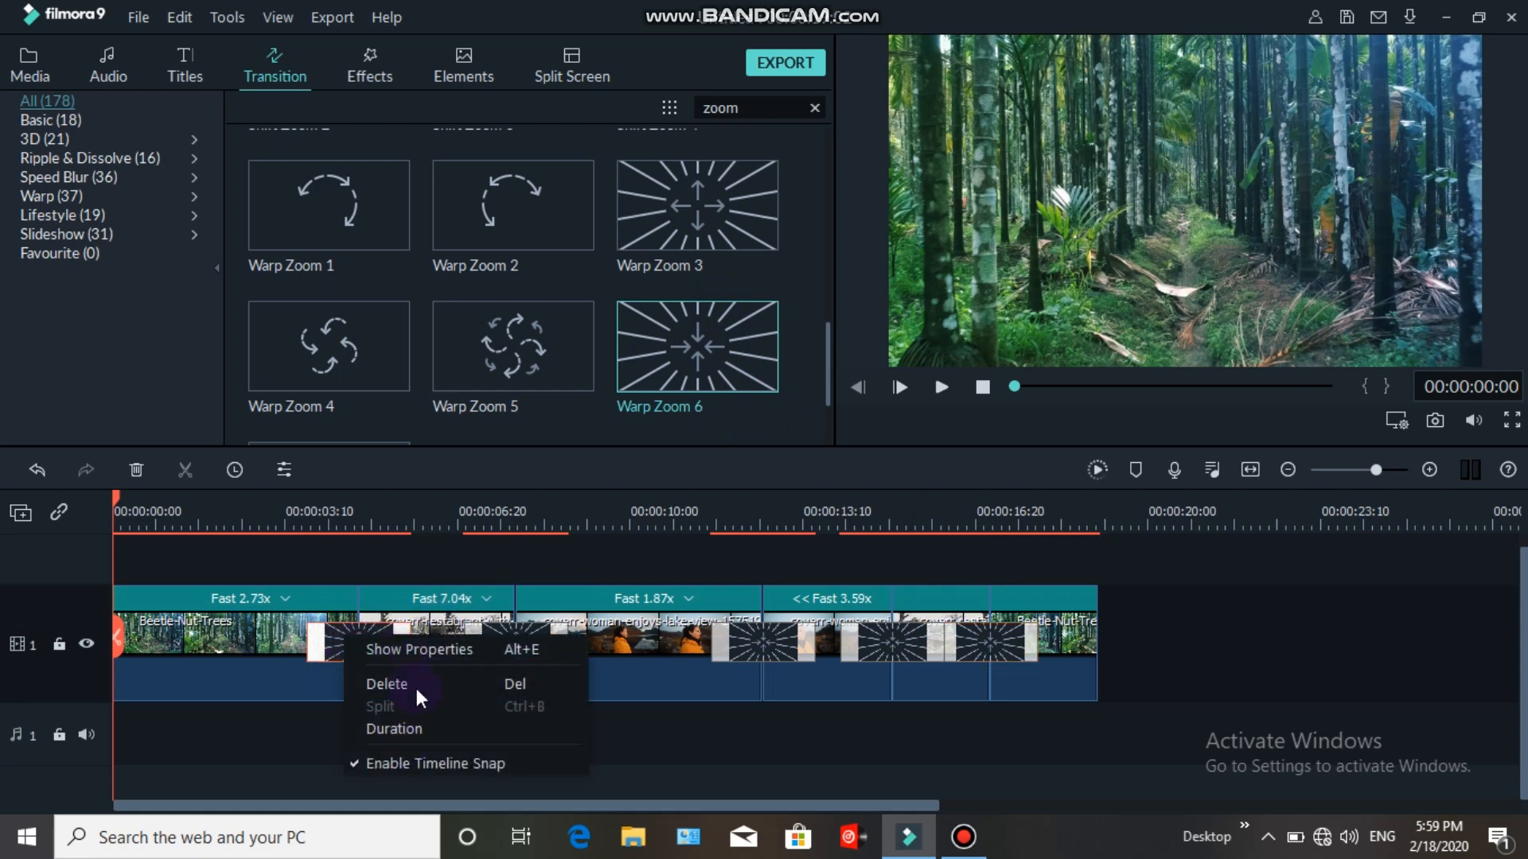
{"action": "left_click", "coordinate": [330, 619]}
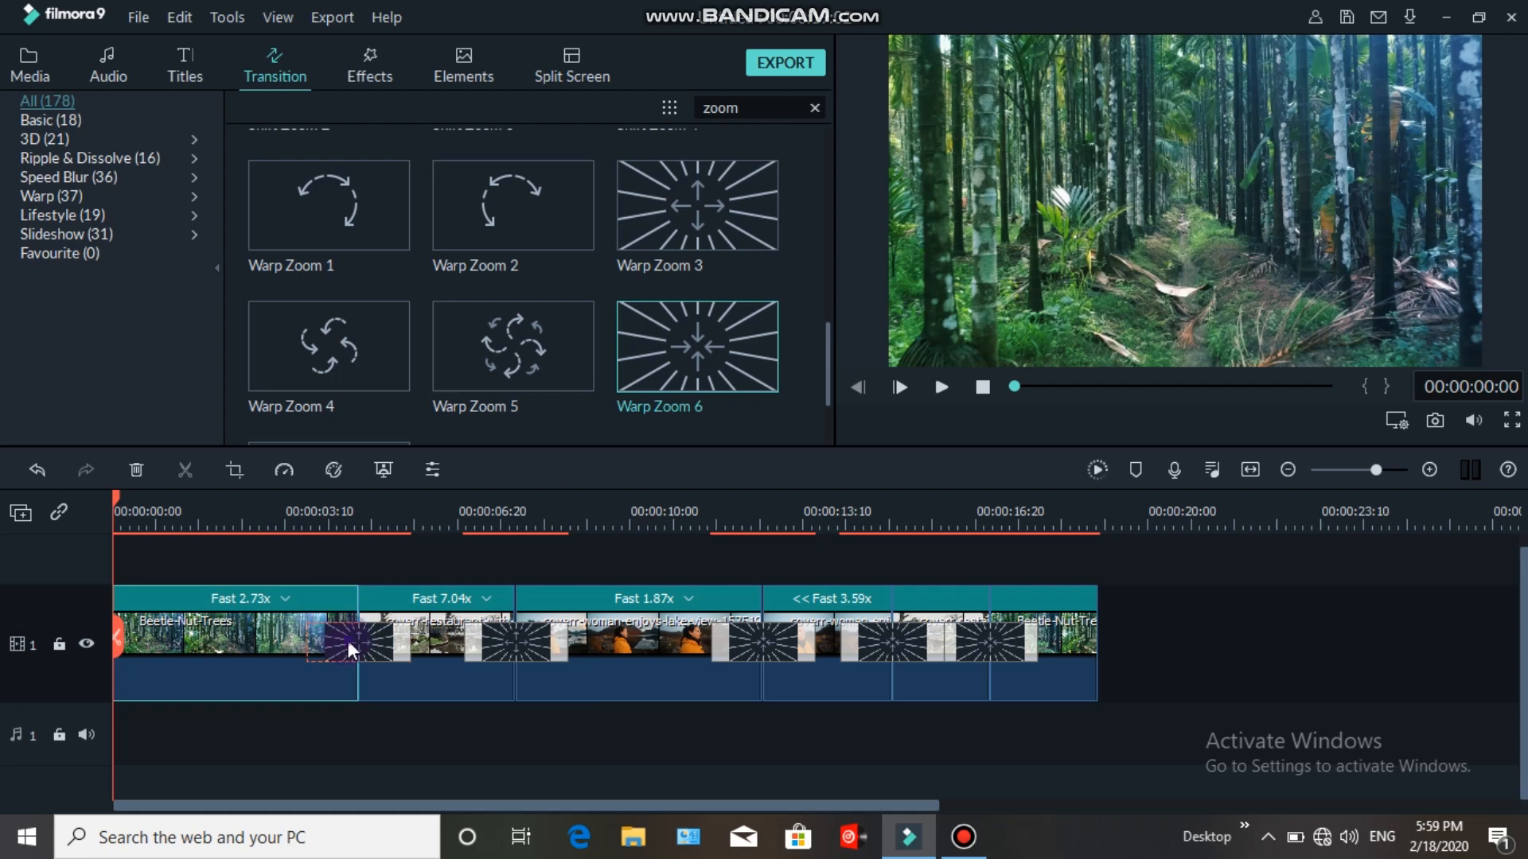
{"action": "double_click", "coordinate": [348, 641]}
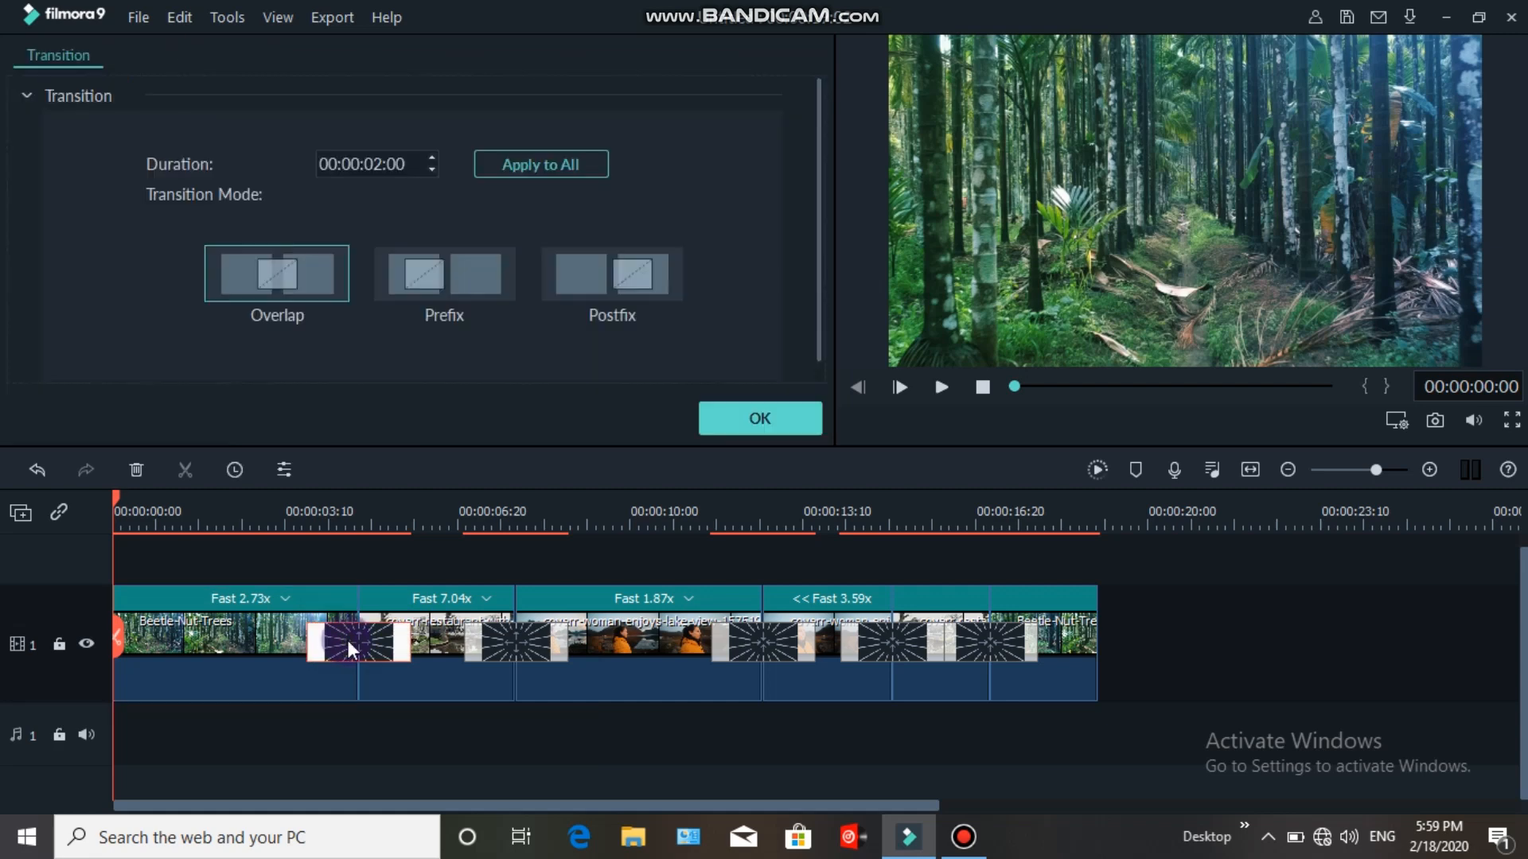
{"action": "left_click", "coordinate": [432, 169]}
{"action": "left_click", "coordinate": [432, 169]}
{"action": "left_click", "coordinate": [432, 170]}
{"action": "left_click", "coordinate": [433, 170]}
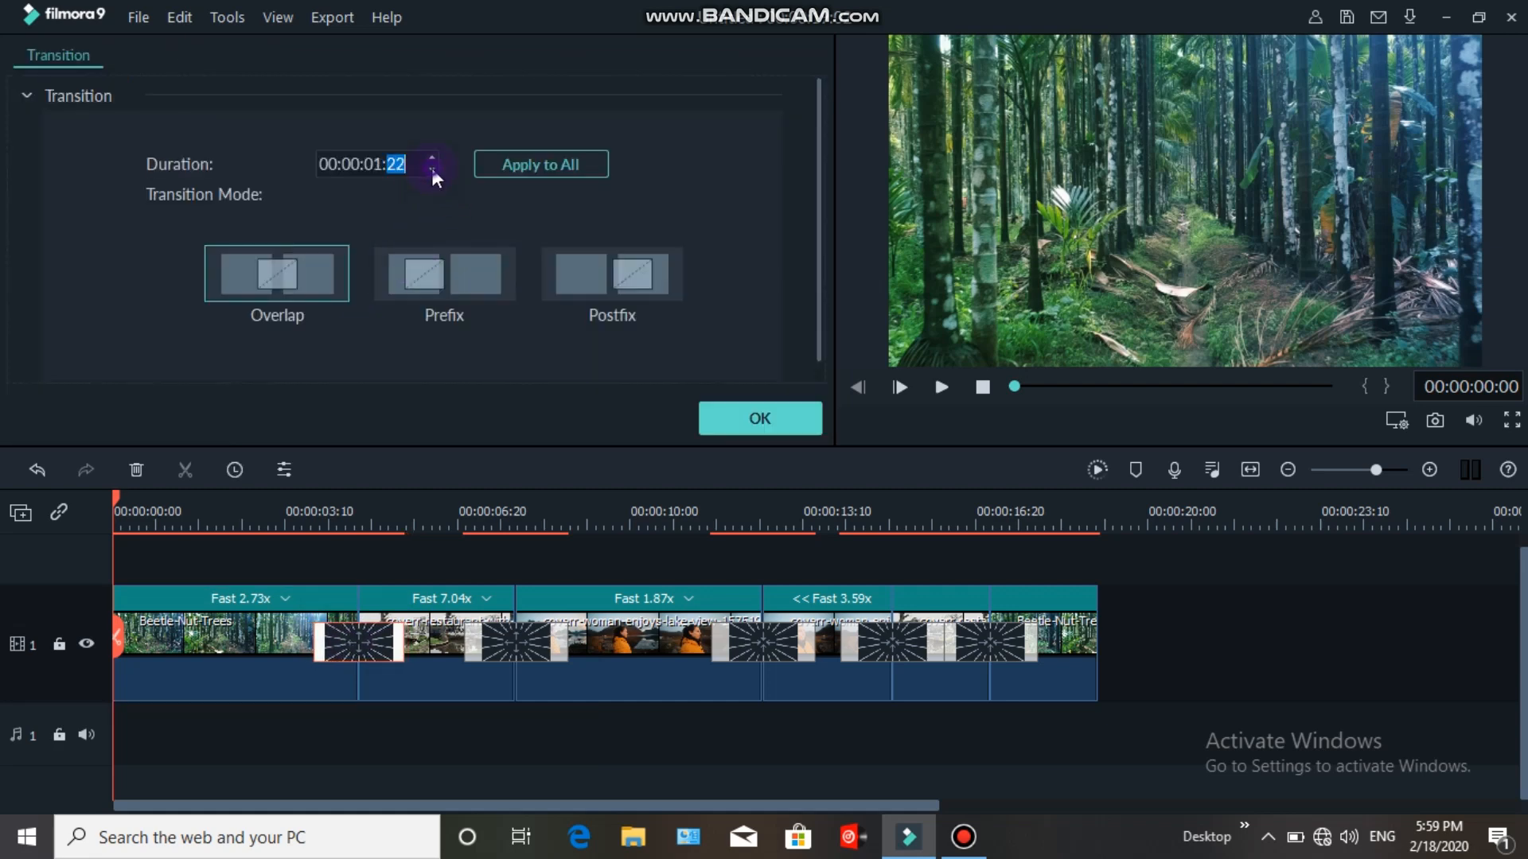
{"action": "left_click", "coordinate": [432, 169]}
{"action": "left_click", "coordinate": [432, 170]}
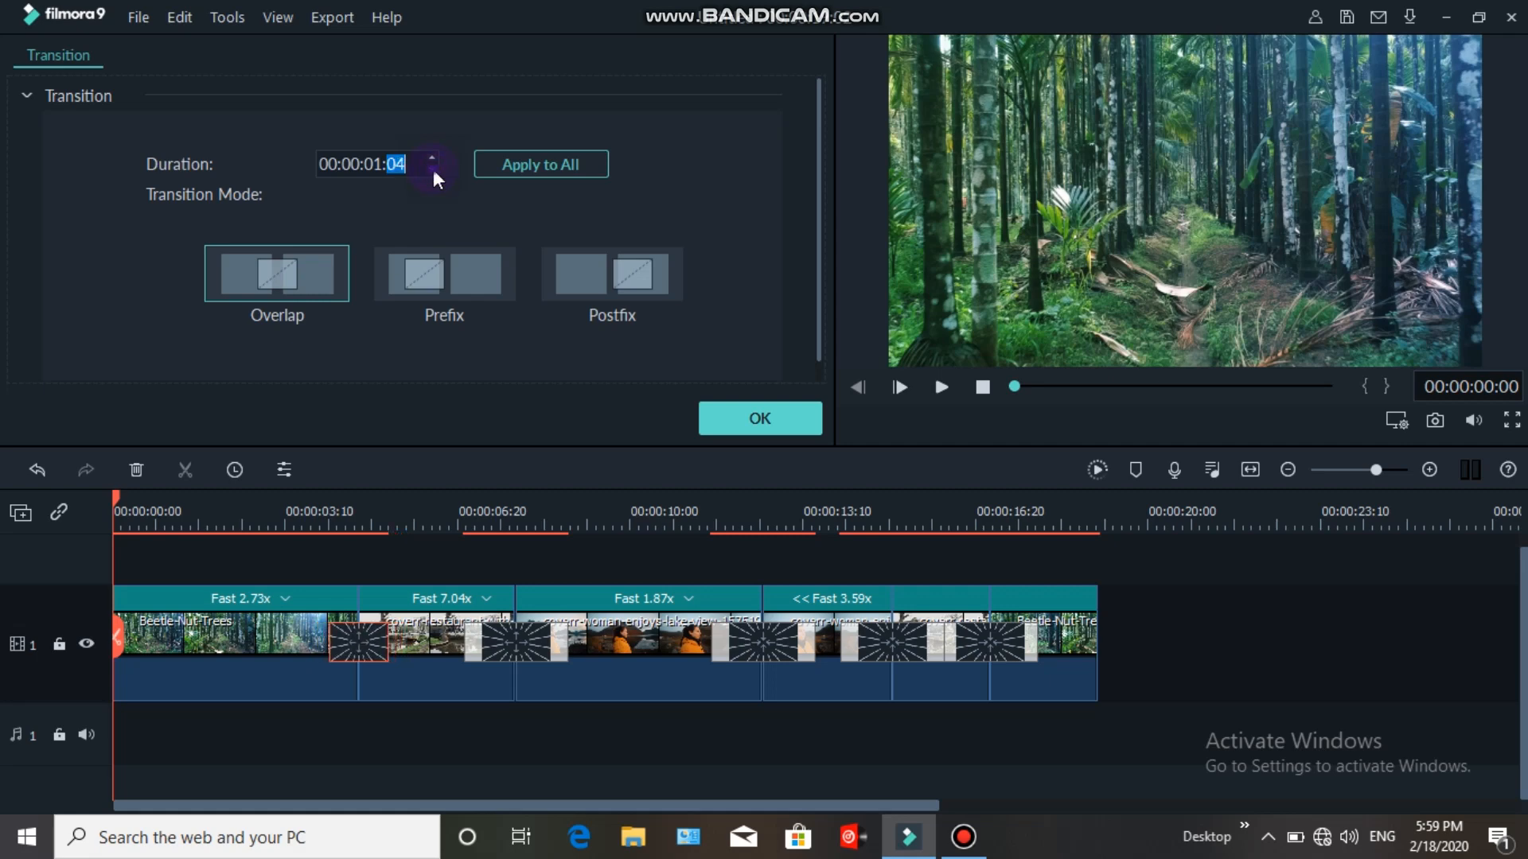
{"action": "left_click", "coordinate": [433, 170]}
{"action": "left_click", "coordinate": [432, 171]}
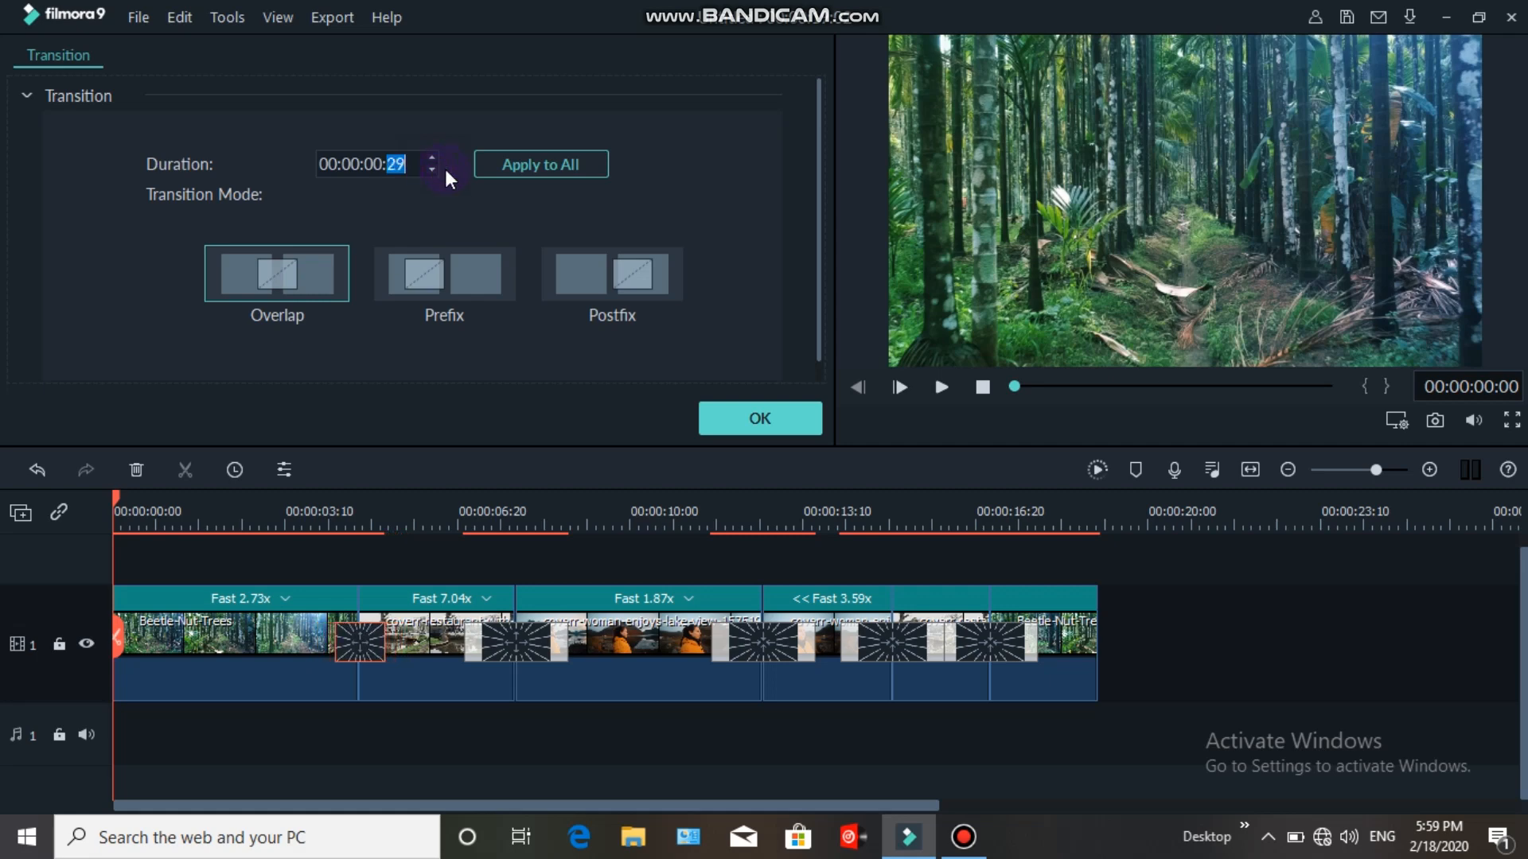
{"action": "left_click", "coordinate": [498, 164]}
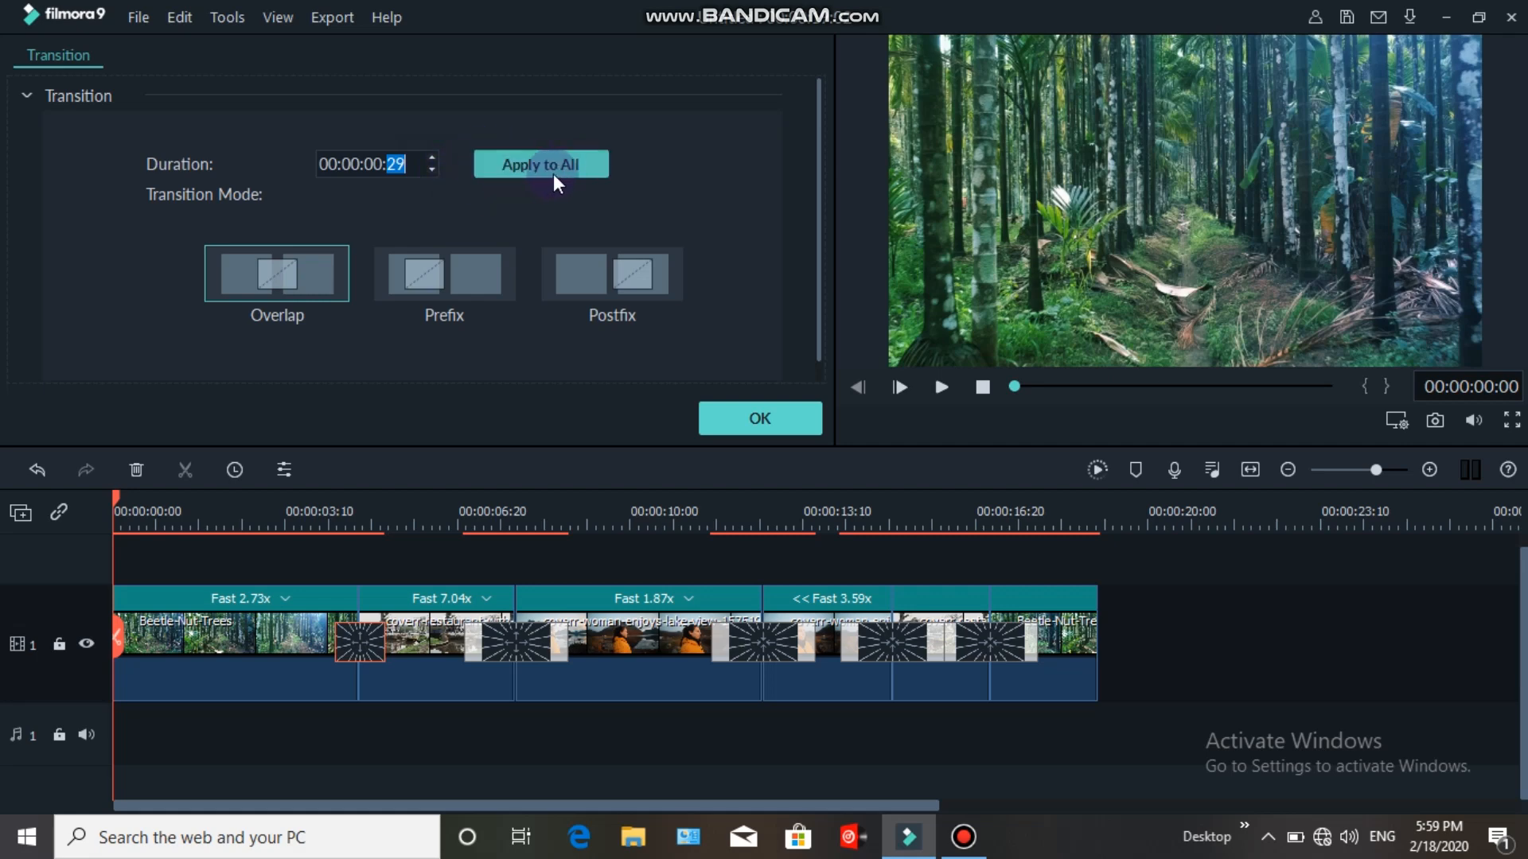
{"action": "left_click", "coordinate": [748, 414]}
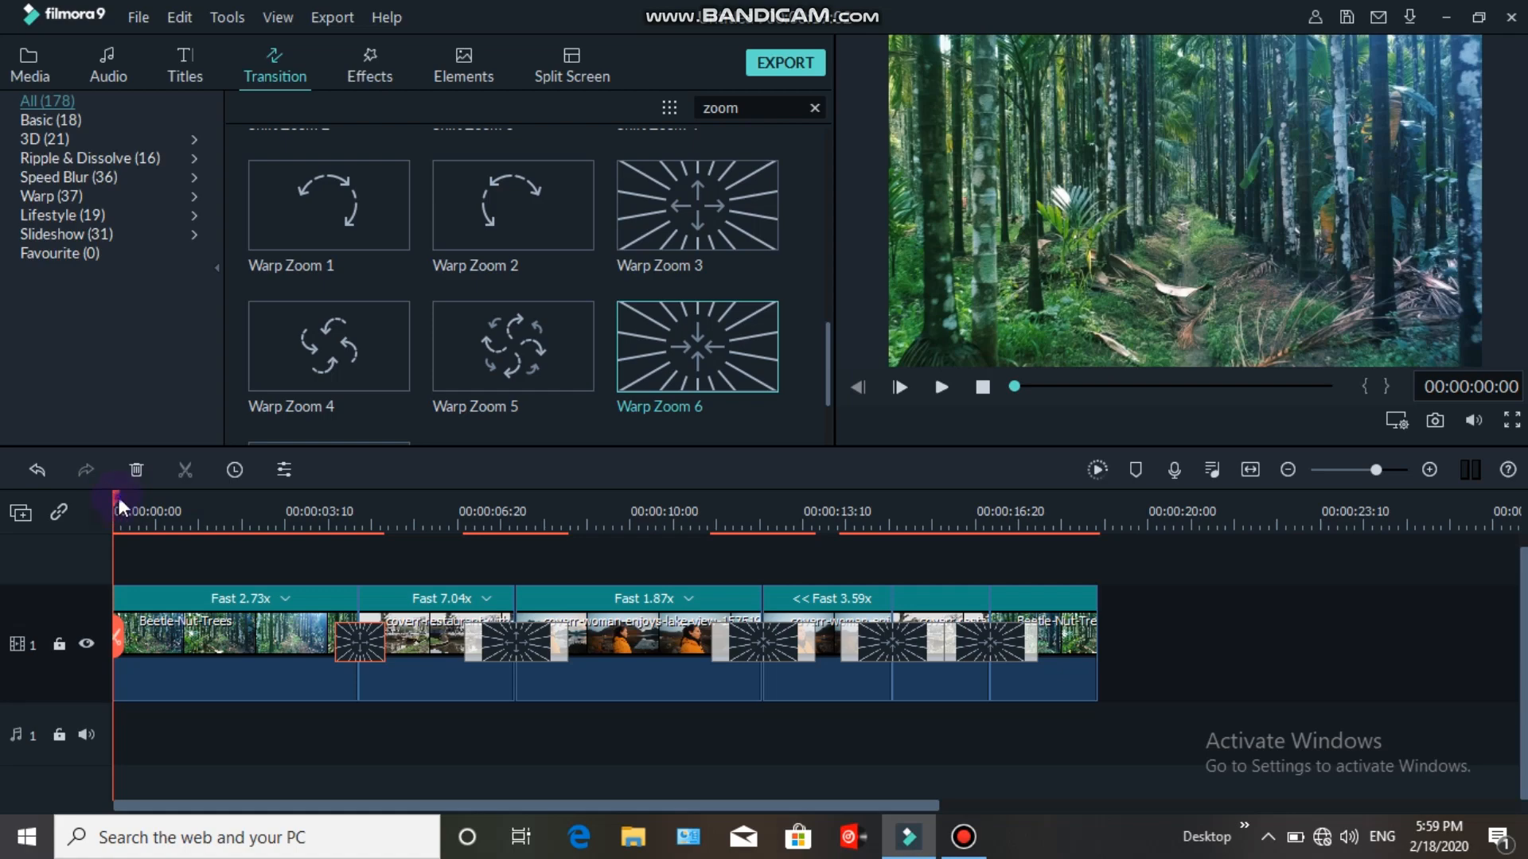
Preview the transitions from about 3 seconds in and apply the first transition's 00:00:00:29 duration to all transitions
{"action": "left_click_drag", "start_coordinate": [119, 498], "coordinate": [286, 518]}
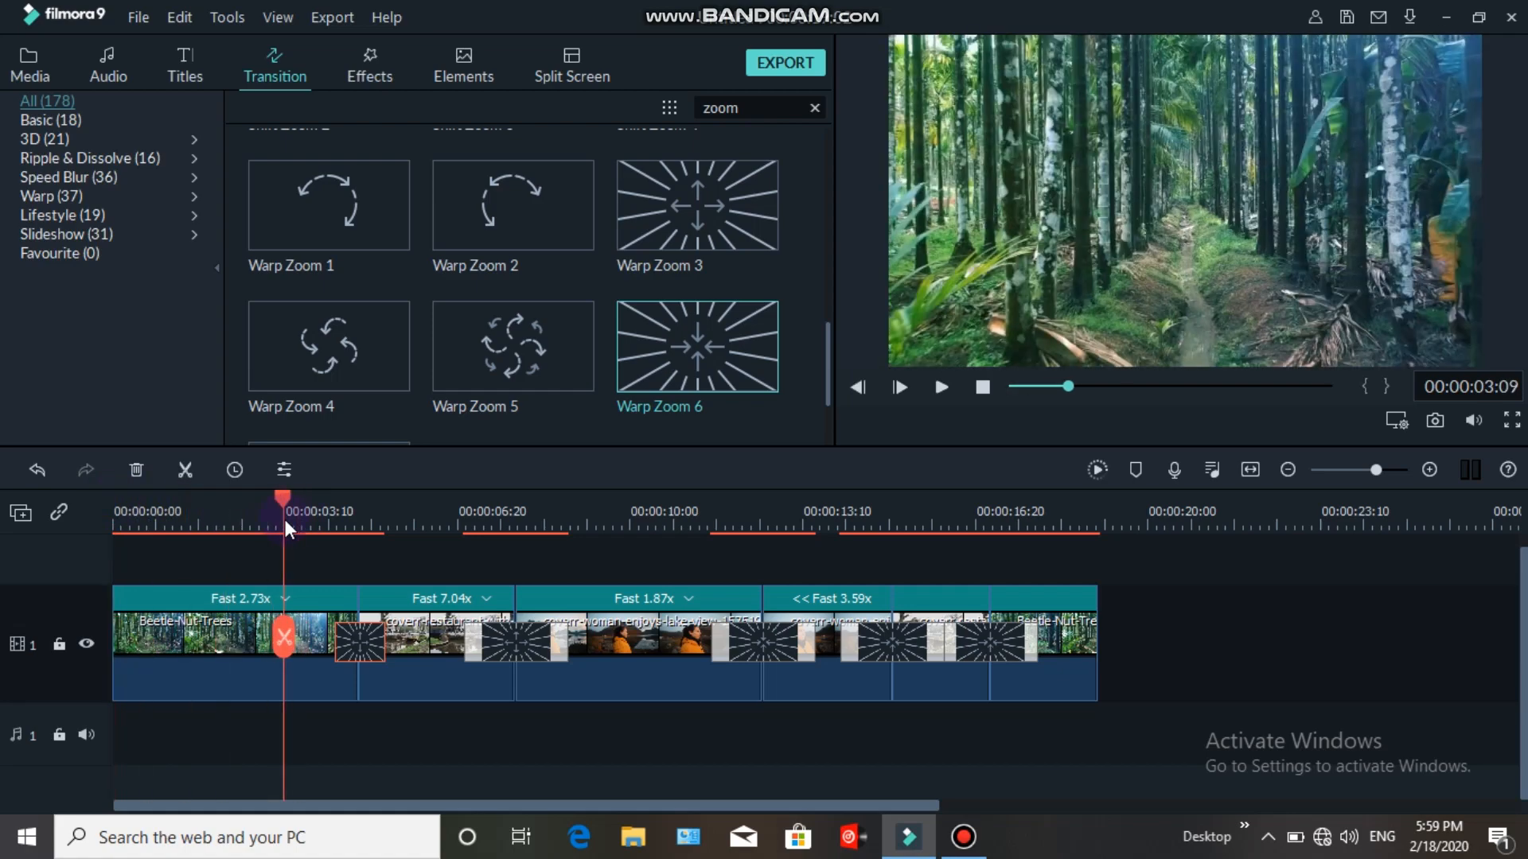
{"action": "key", "text": "space"}
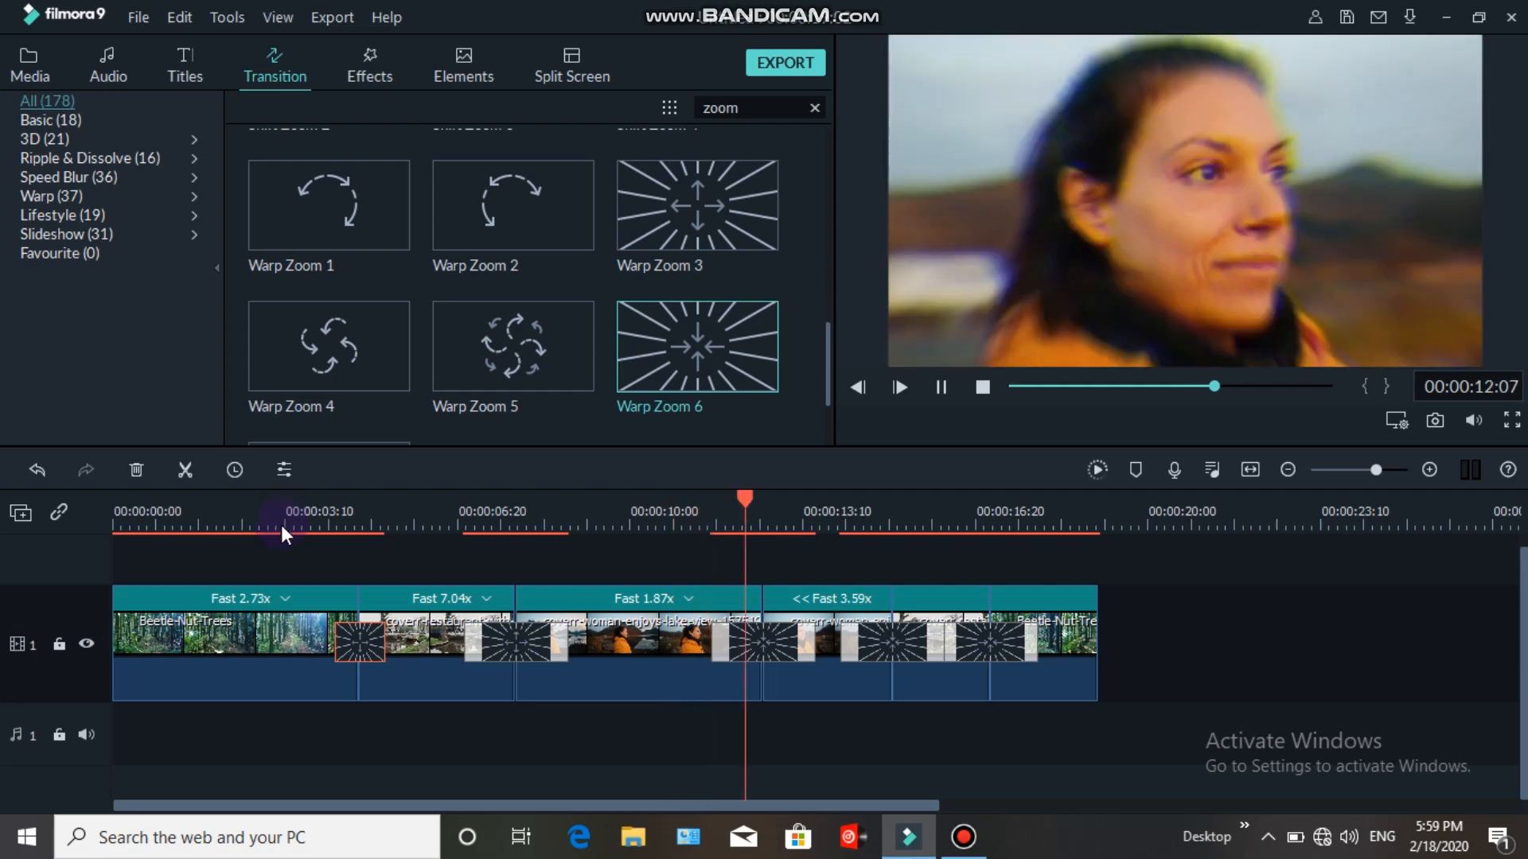
{"action": "double_click", "coordinate": [360, 638]}
{"action": "left_click", "coordinate": [551, 155]}
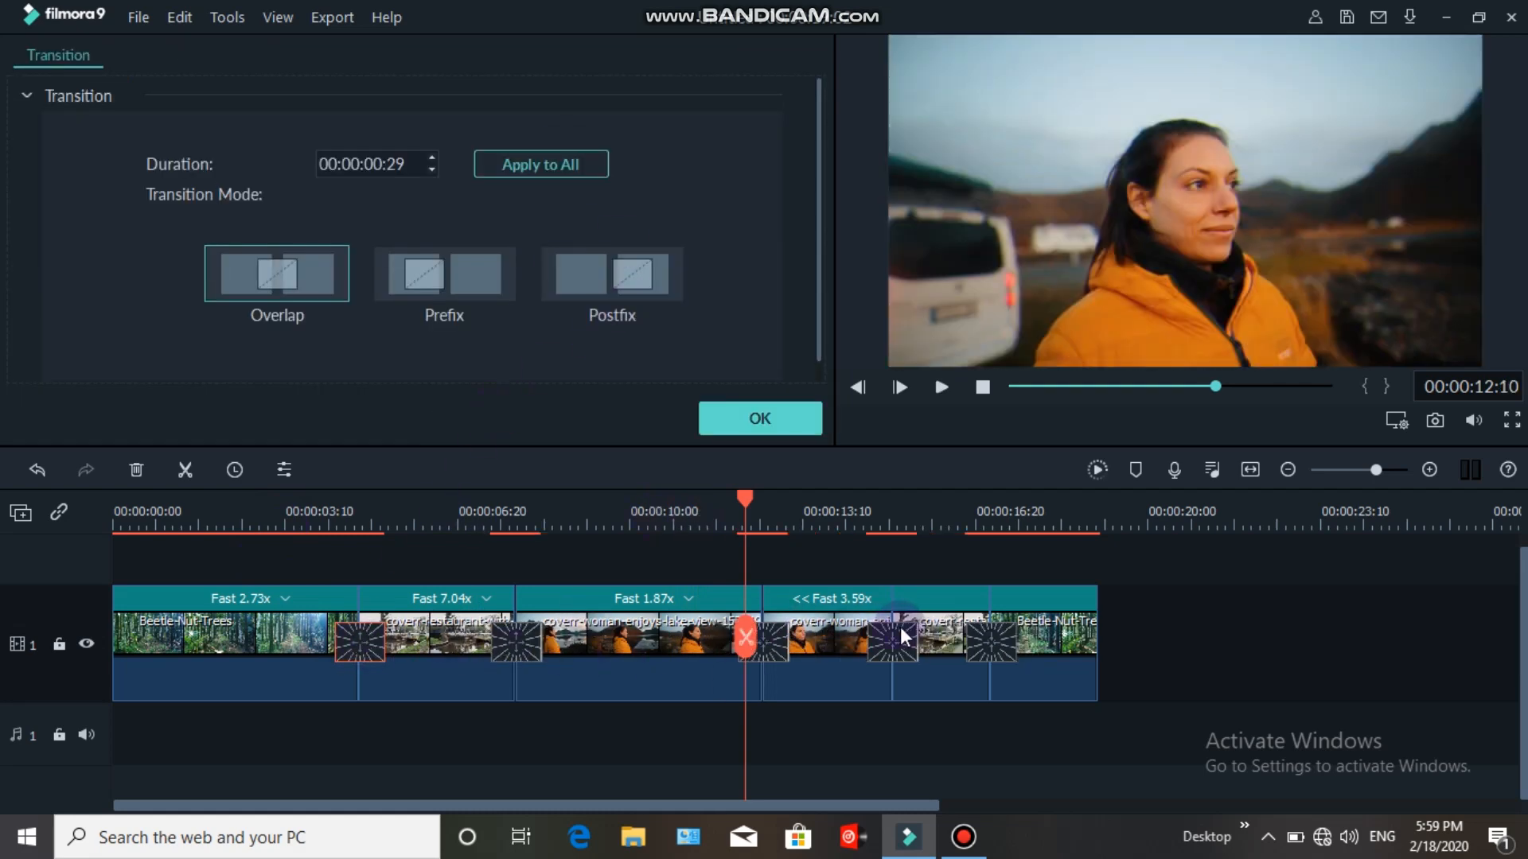
Play the edited sequence from near its beginning and open the video export settings
{"action": "left_click_drag", "start_coordinate": [743, 497], "coordinate": [158, 567]}
{"action": "key", "text": "space"}
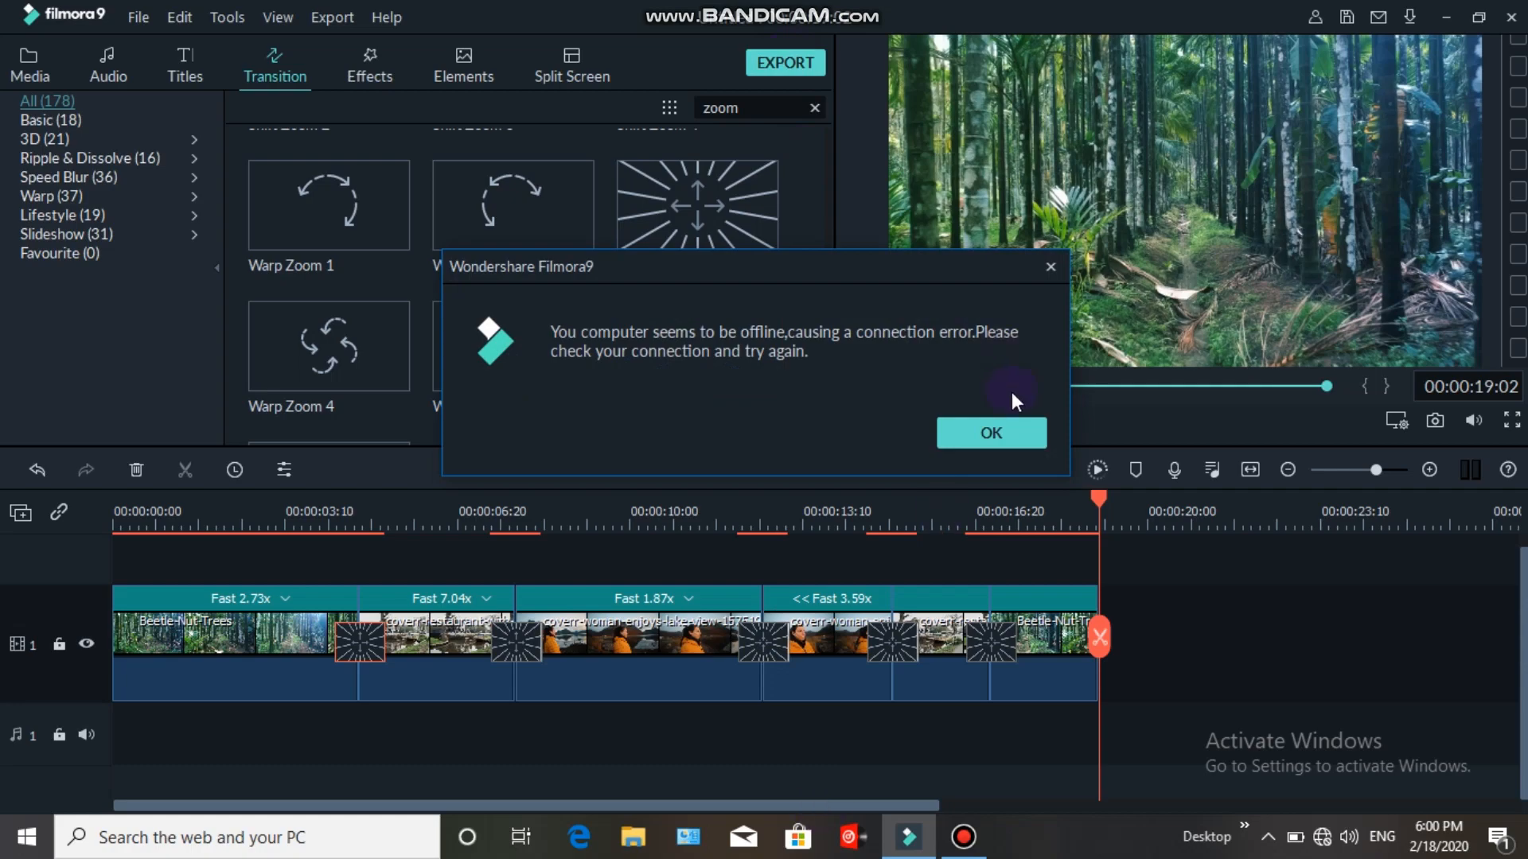
{"action": "left_click", "coordinate": [985, 437]}
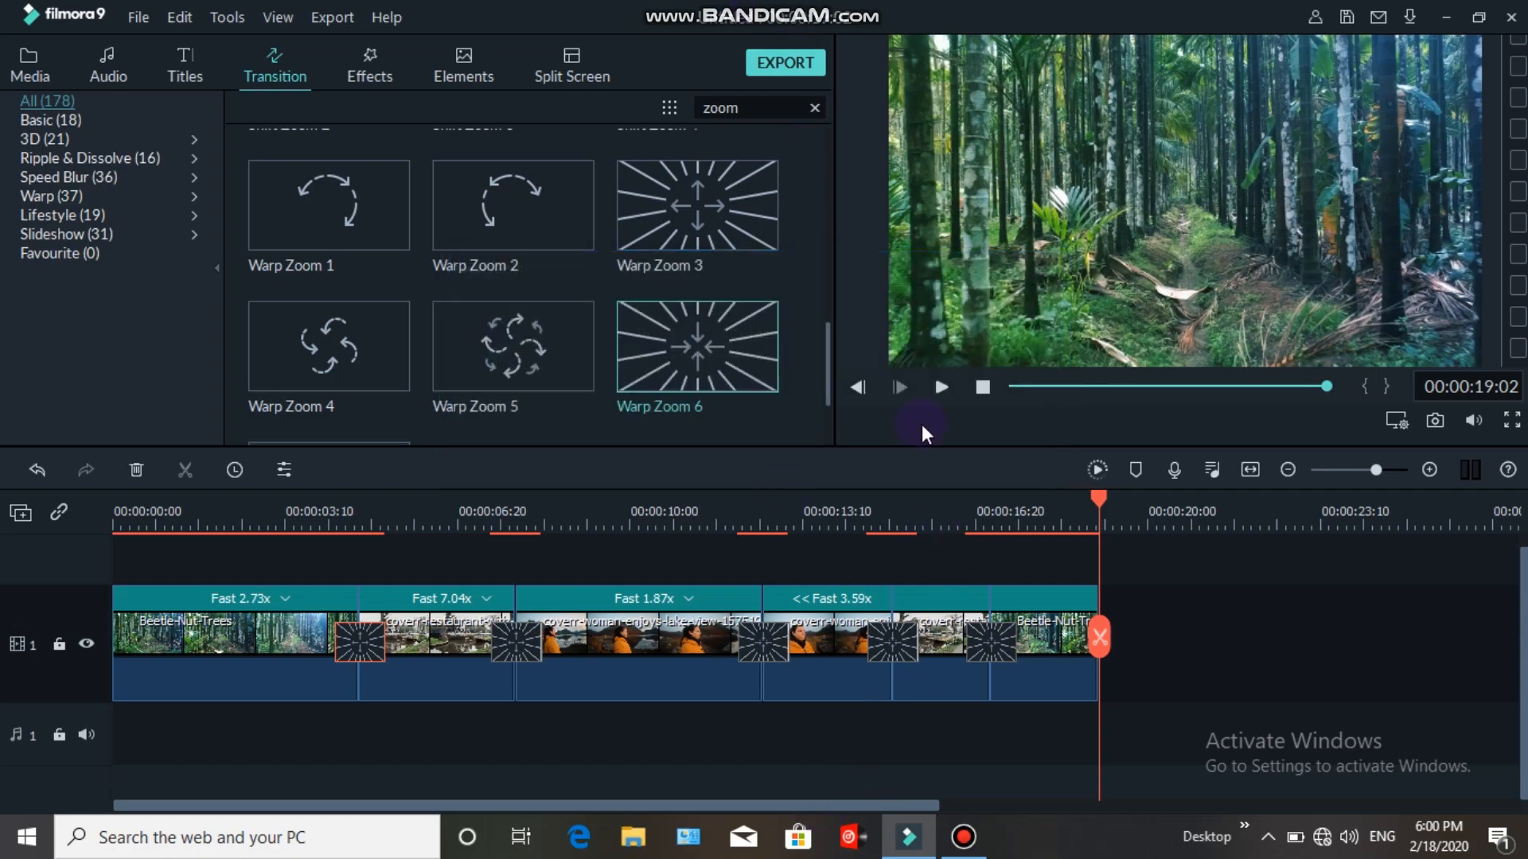
{"action": "key", "text": "ctrl+e"}
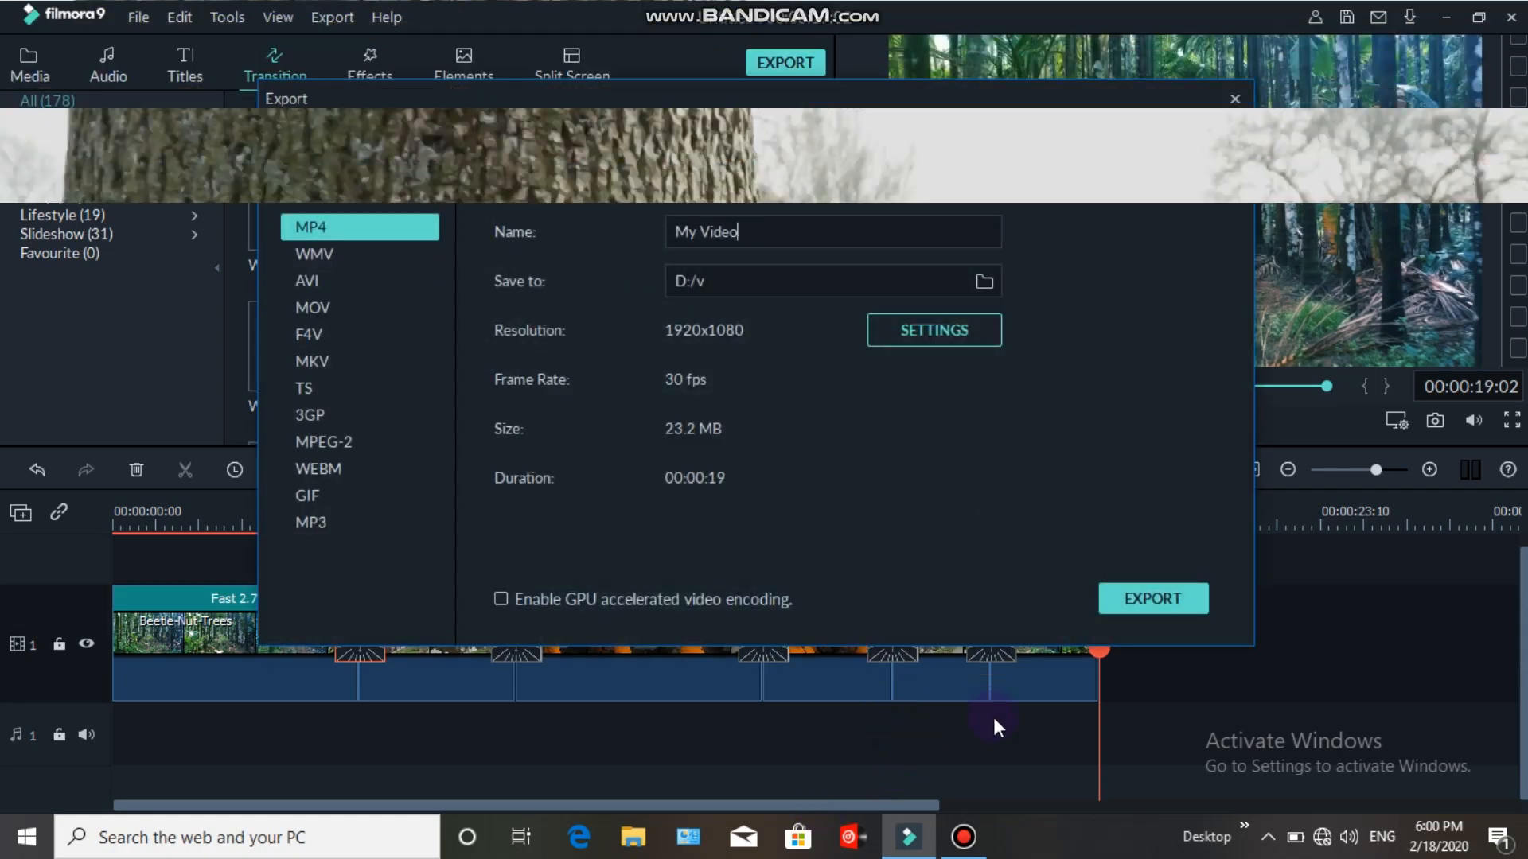